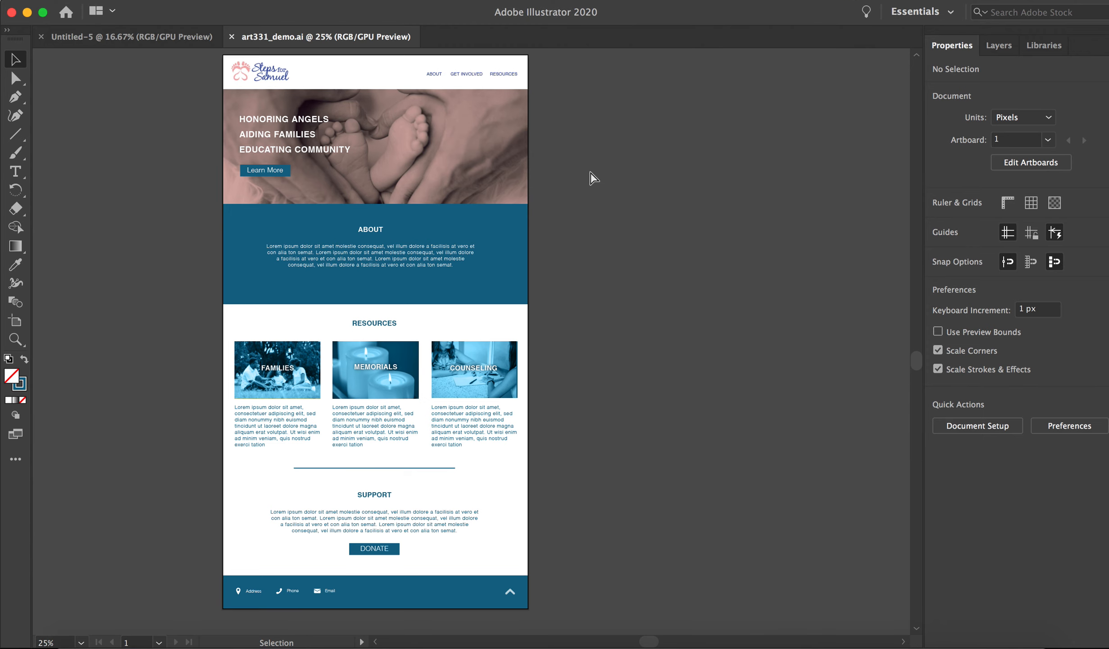
Examine the art331_demo.ai website mockup from the header and hero image through About, Resources and Support to the footer.
key(super+equal)
scroll(450, 180, up, 3)
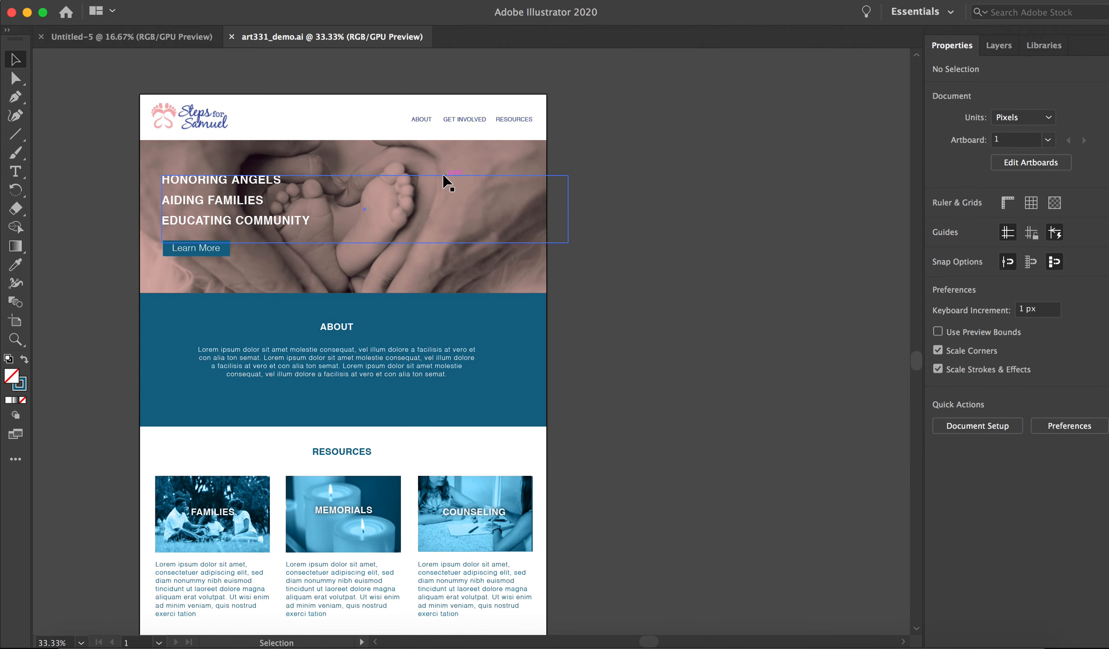
scroll(613, 186, left, 3)
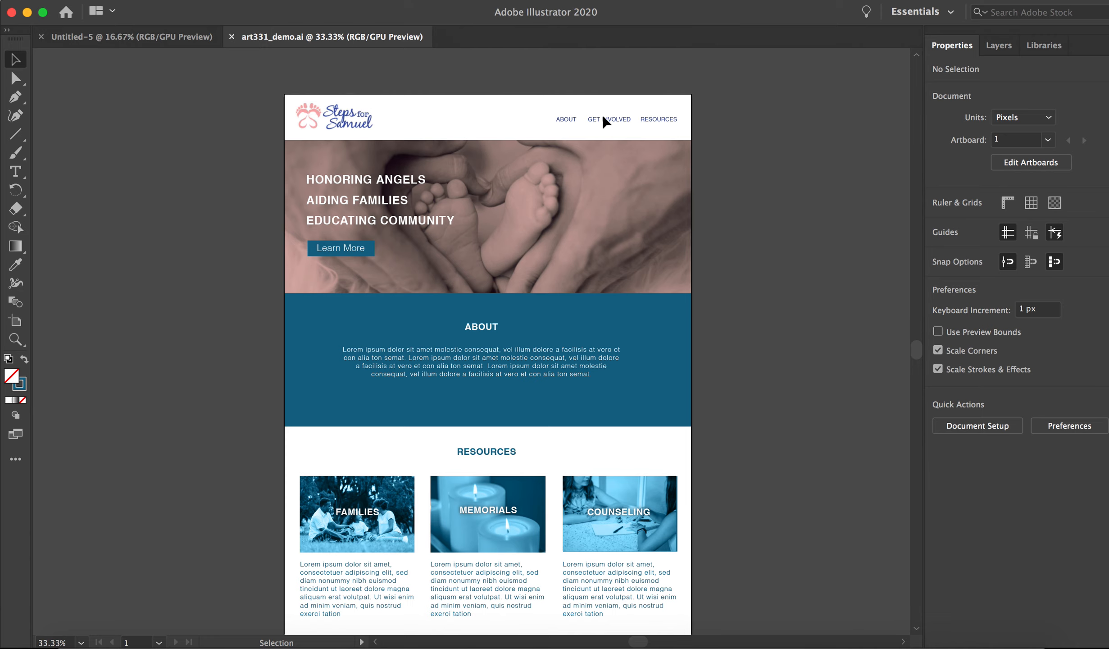
scroll(791, 128, down, 2)
scroll(574, 235, down, 5)
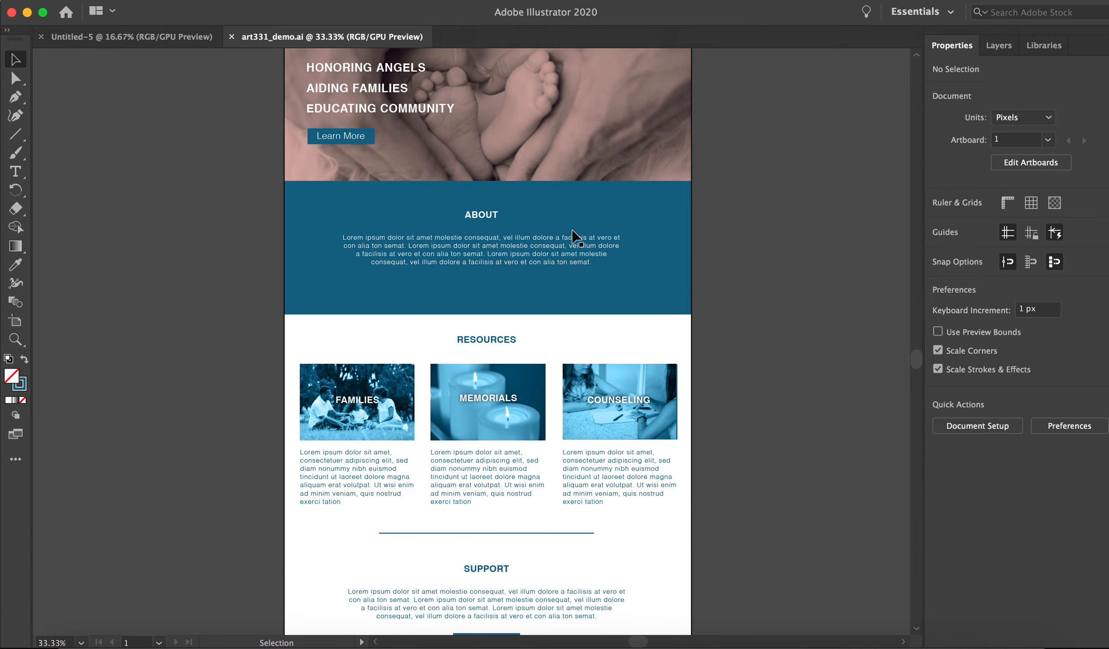
scroll(602, 230, up, 8)
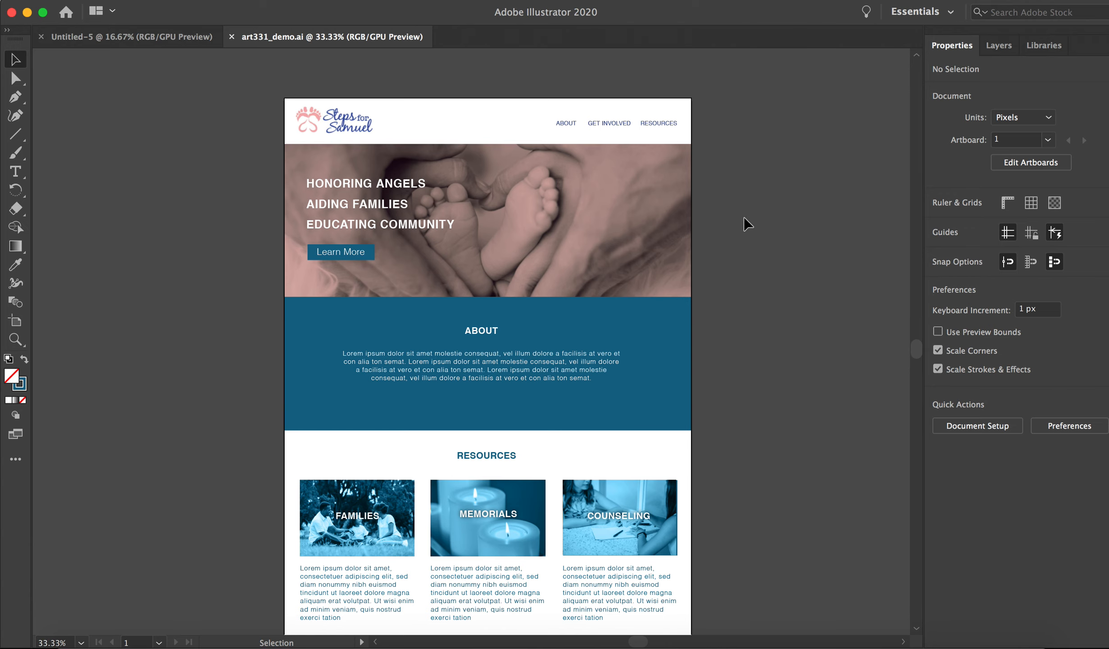
scroll(750, 214, down, 3)
scroll(753, 219, down, 3)
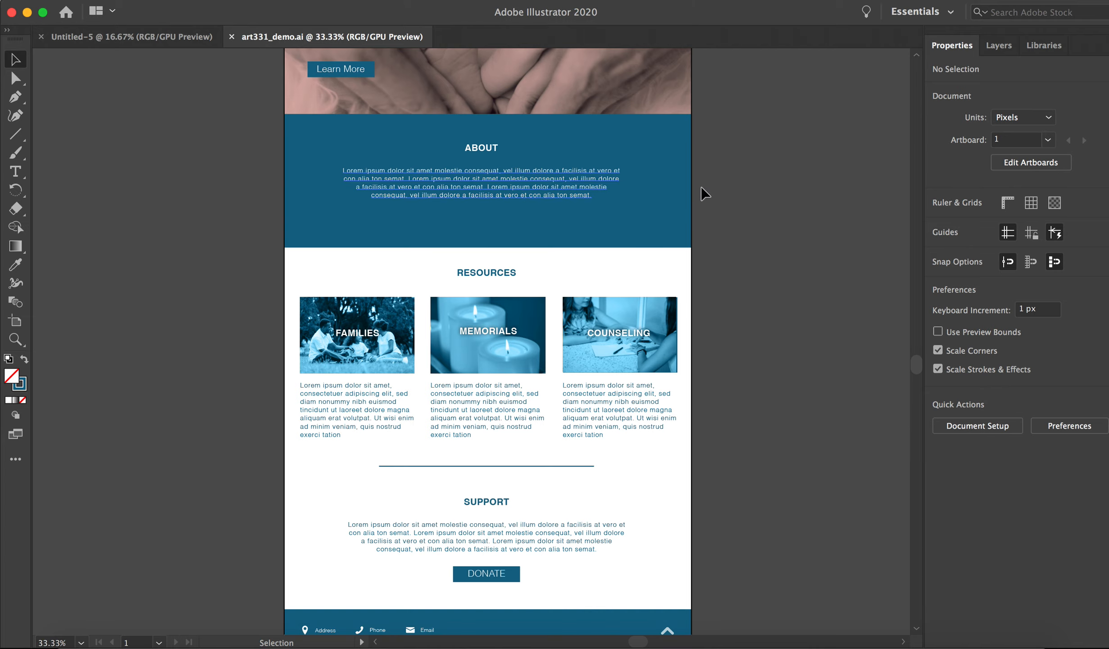
scroll(742, 183, down, 5)
scroll(484, 358, down, 4)
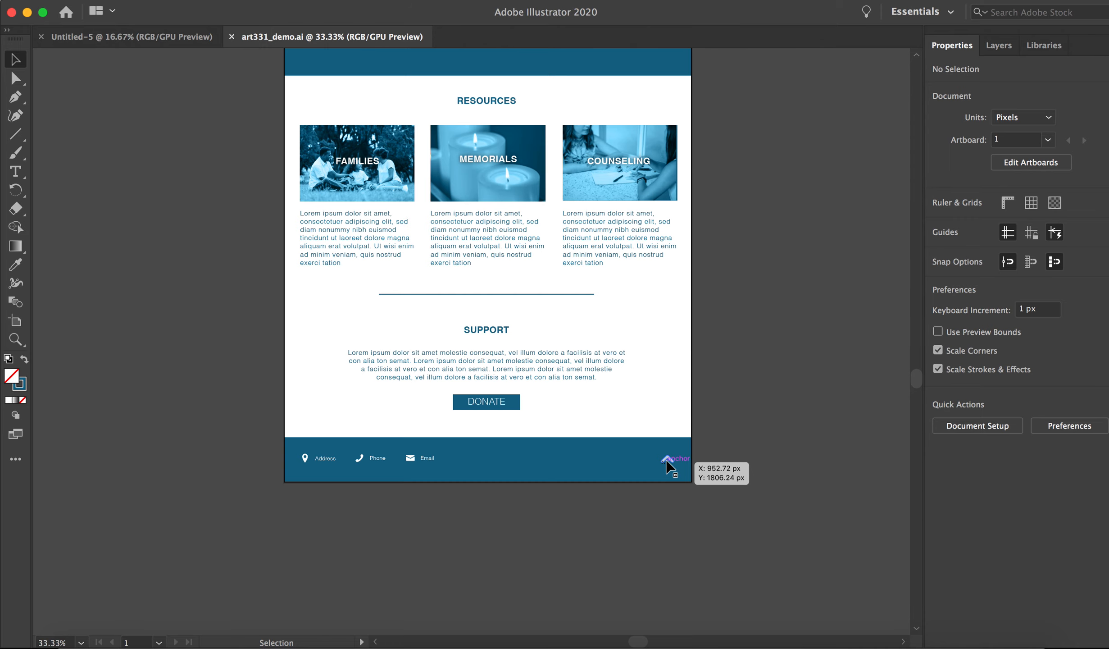
scroll(741, 275, up, 5)
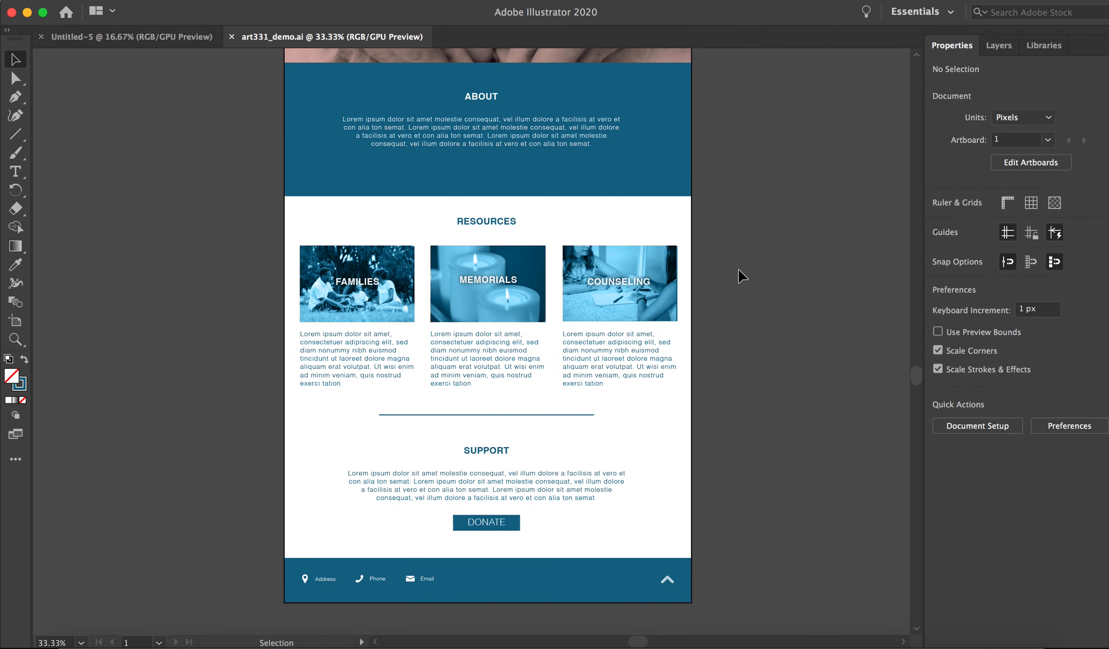
scroll(741, 275, up, 8)
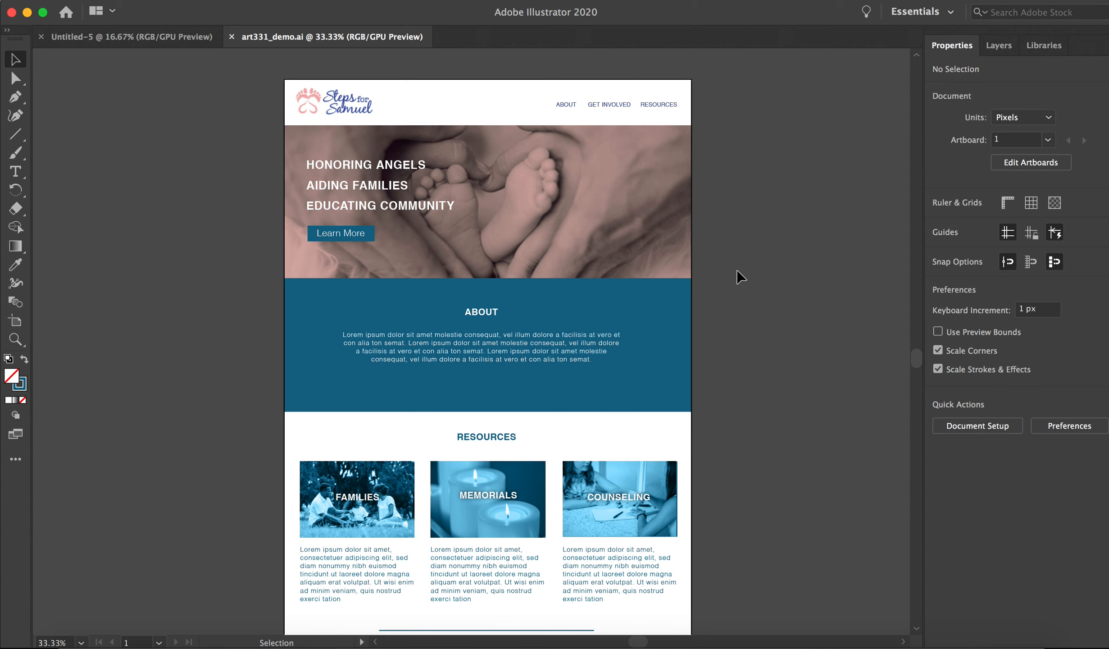
scroll(741, 276, right, 2)
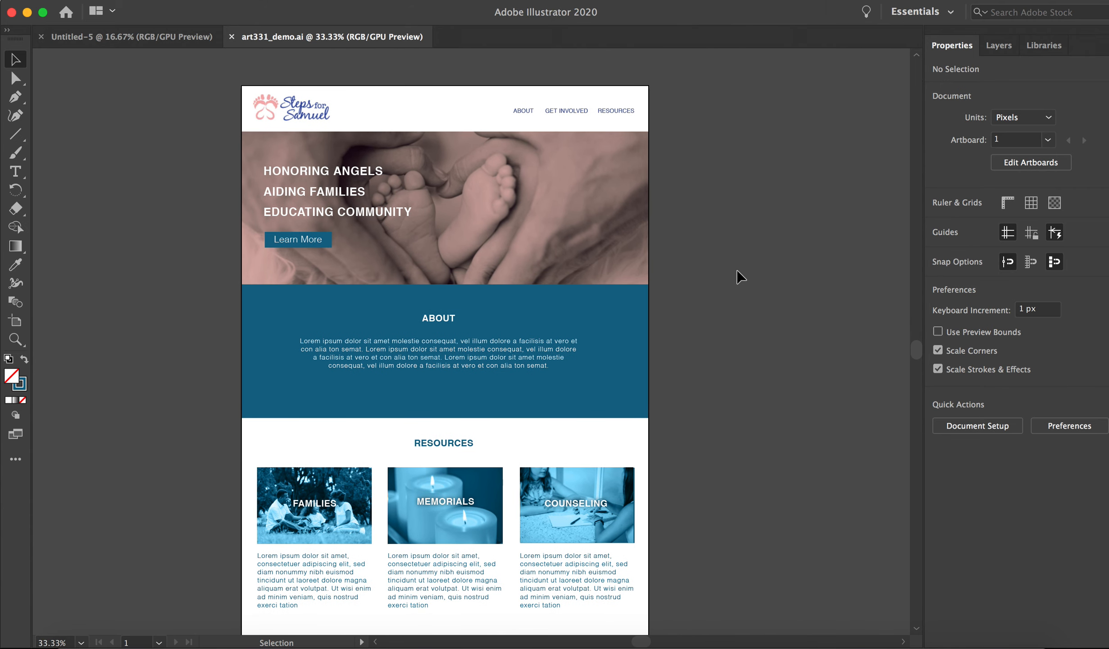
scroll(741, 275, down, 5)
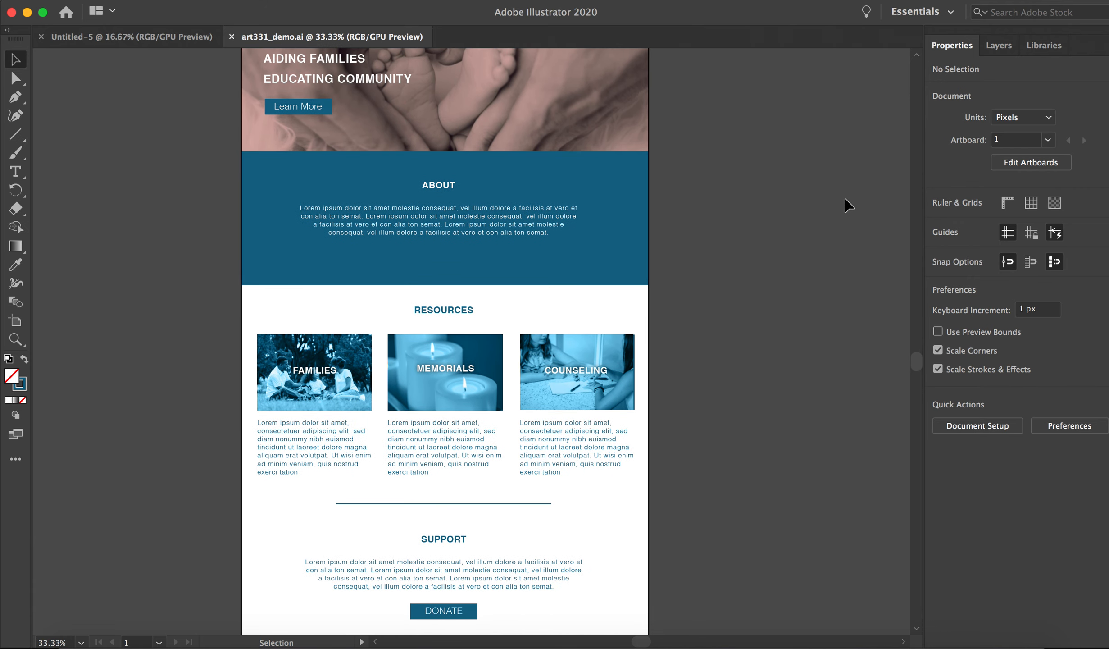
scroll(828, 203, up, 1)
scroll(811, 204, up, 3)
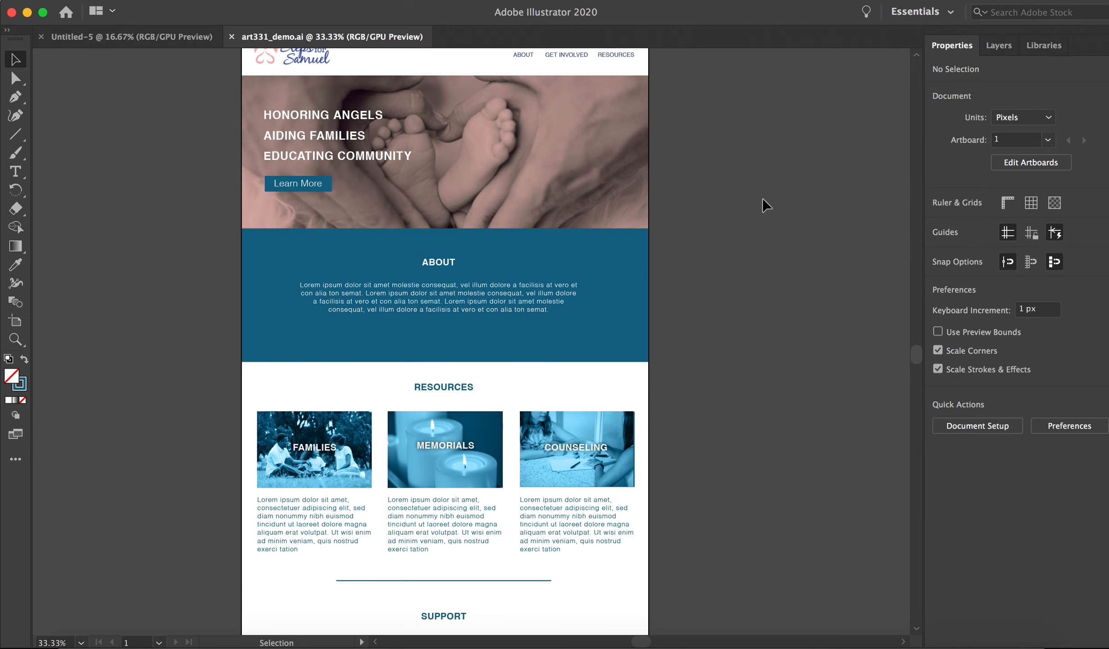
scroll(766, 205, up, 2)
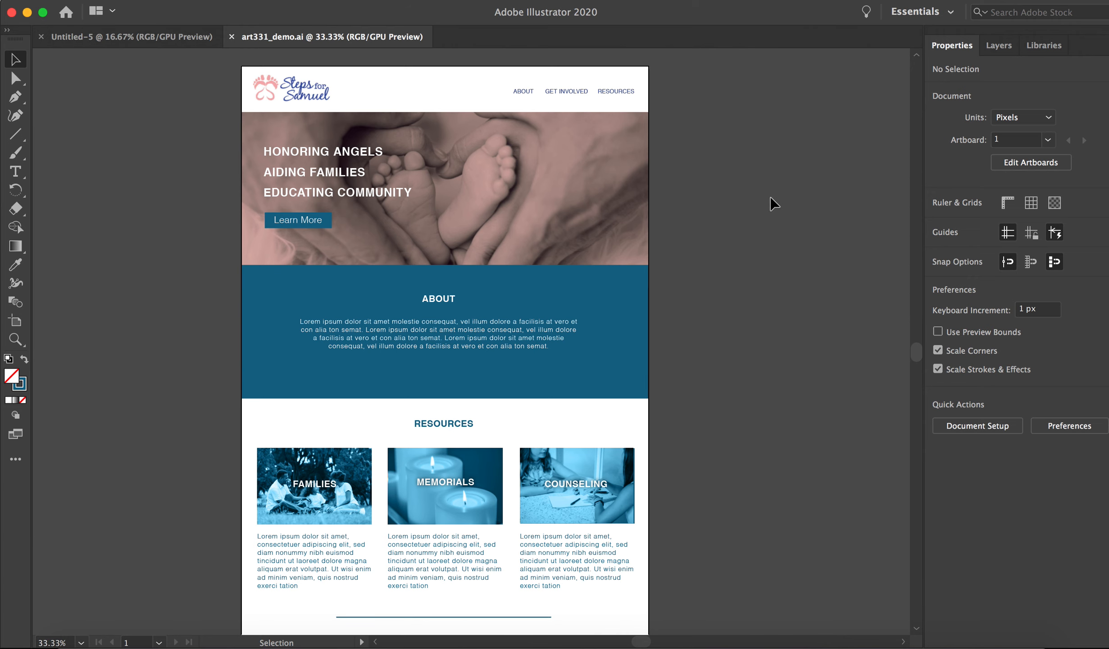
scroll(769, 197, down, 1)
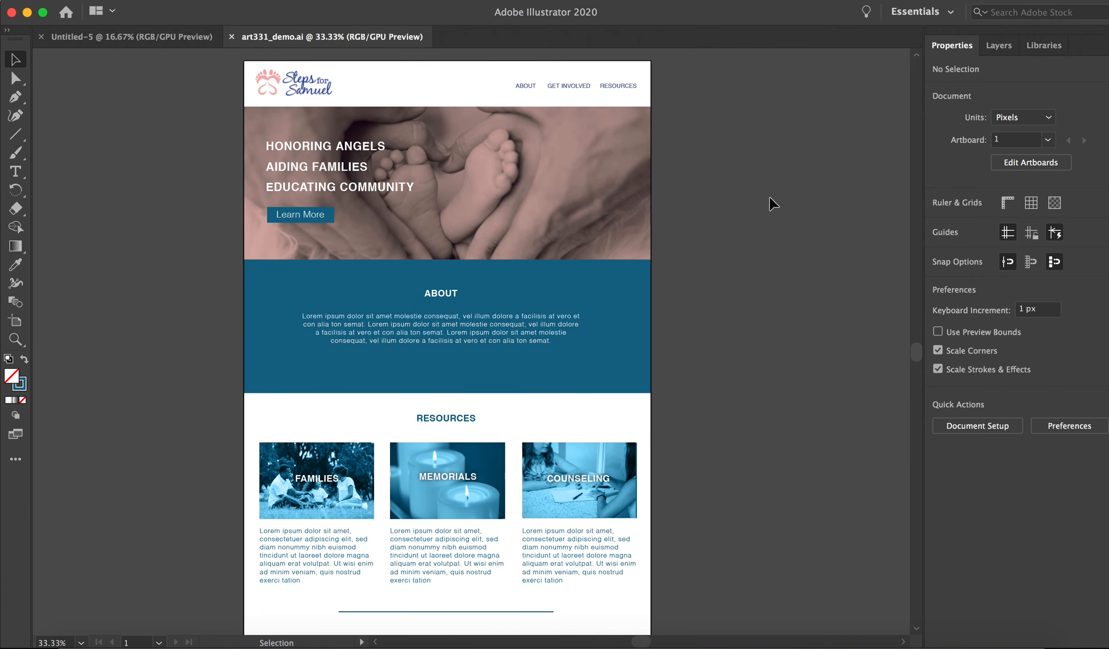
scroll(769, 202, right, 2)
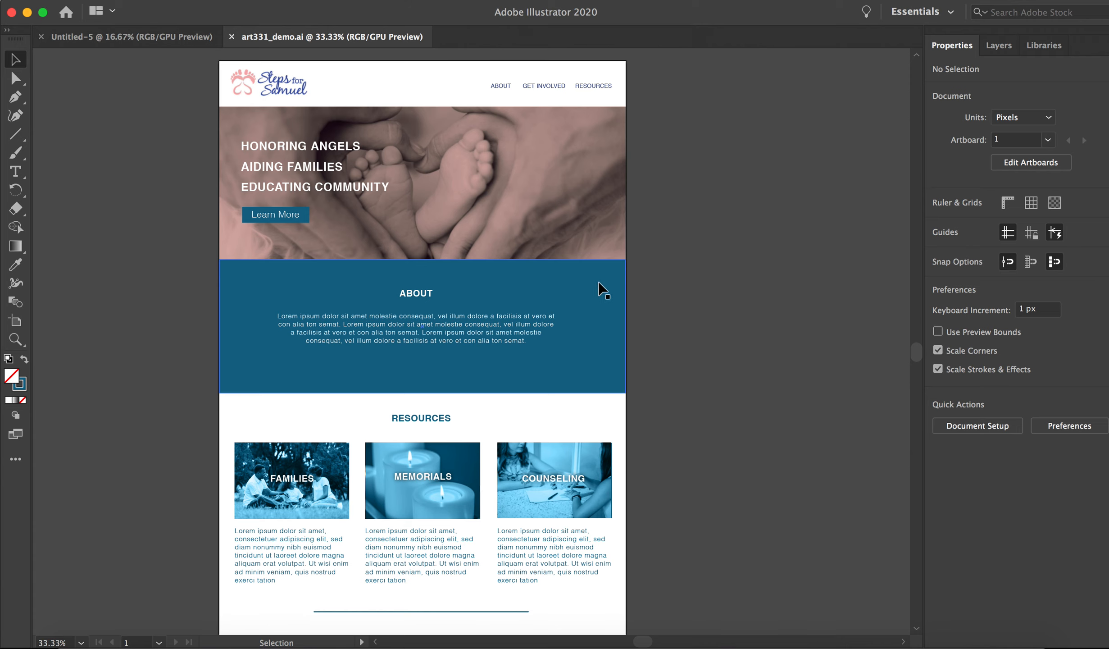
scroll(695, 330, down, 5)
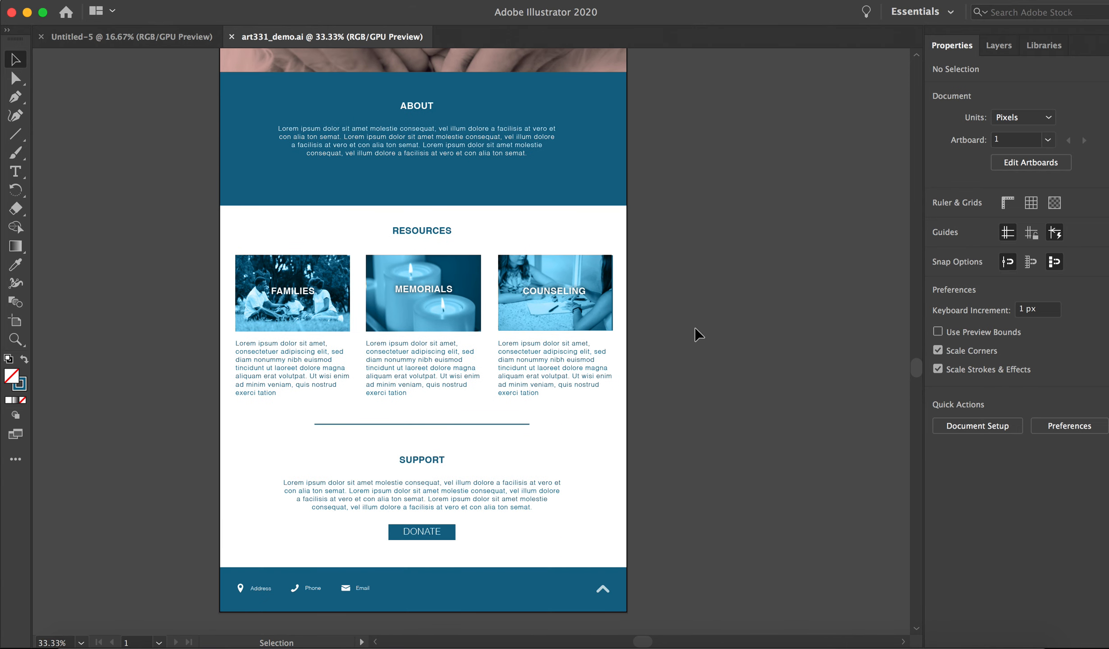
scroll(695, 328, up, 5)
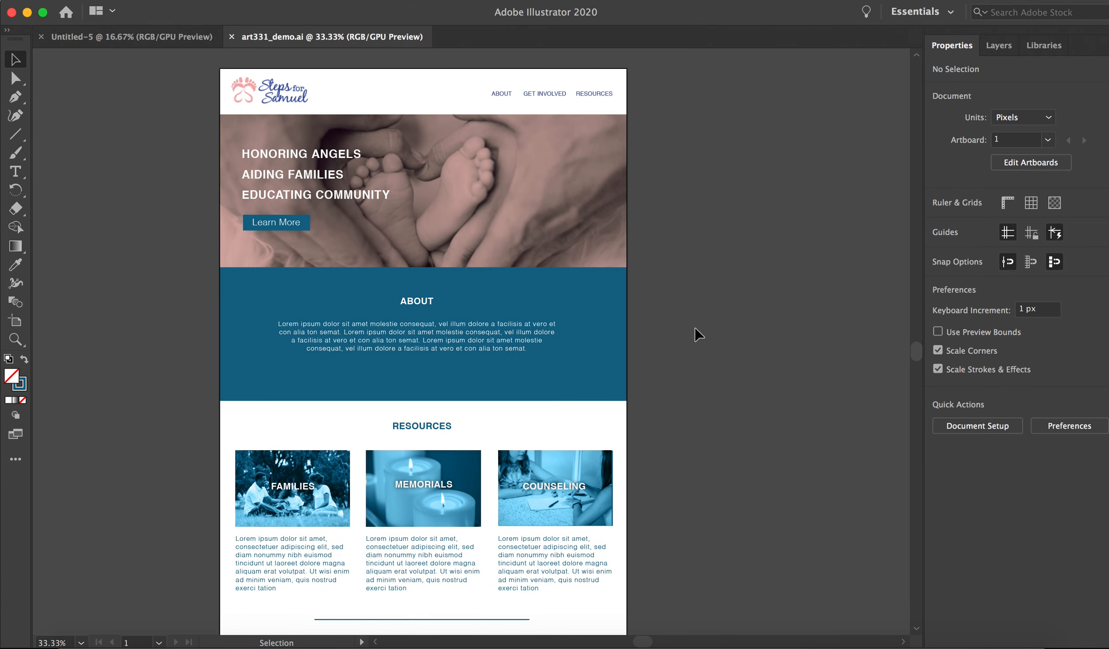
scroll(695, 328, right, 2)
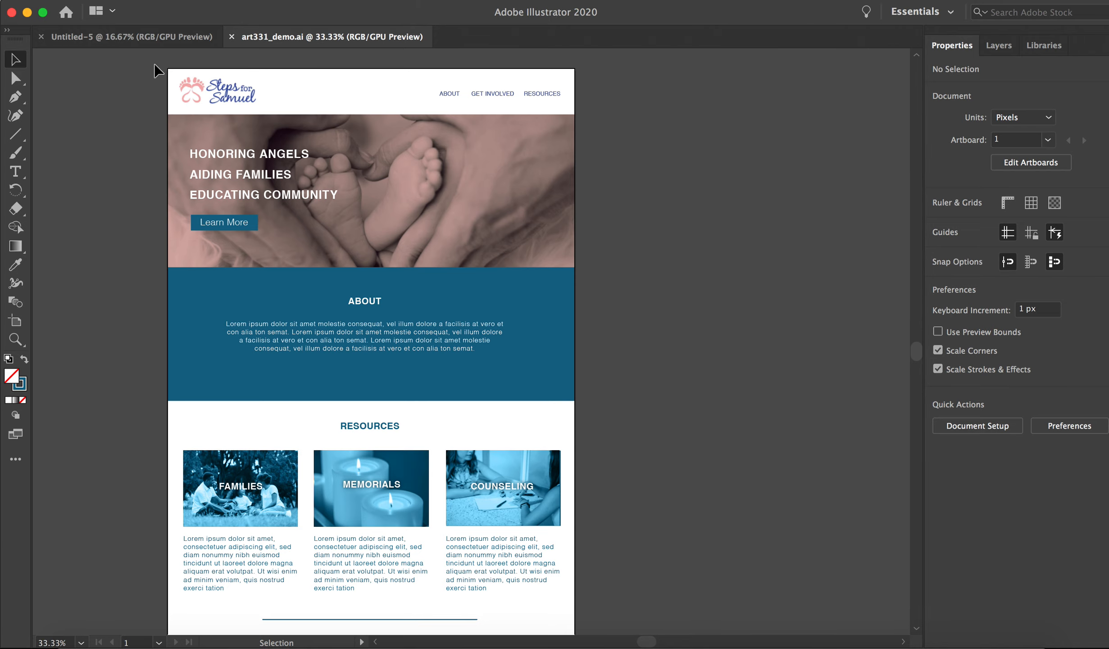
Create a new web document from the Minimum preset, 1024 x 768 px.
click(105, 1)
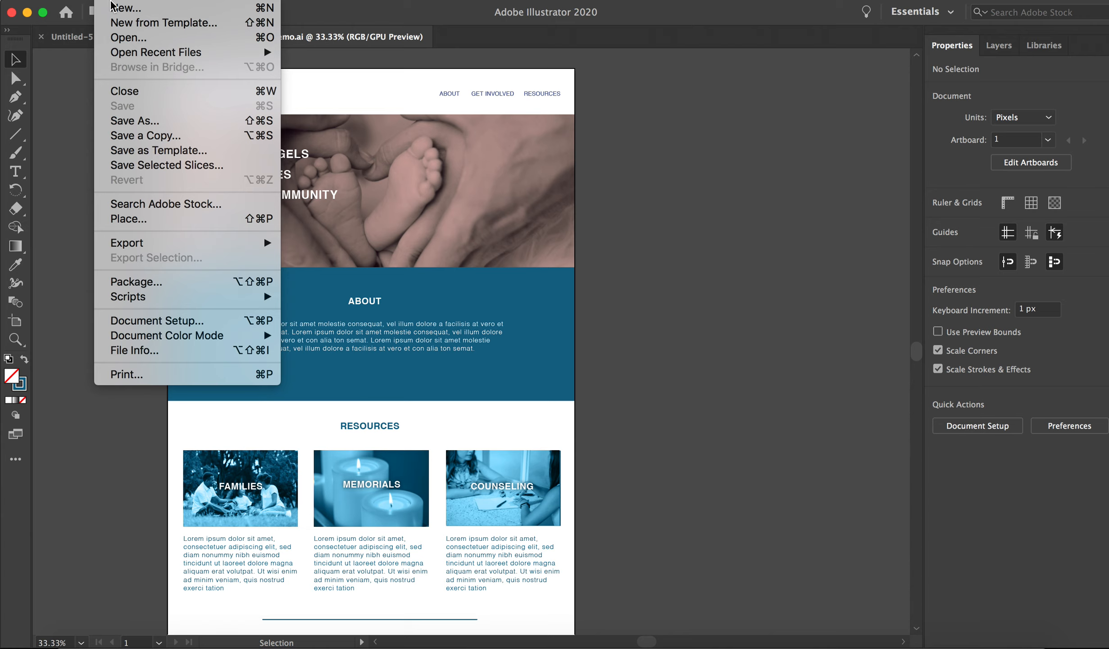
click(120, 12)
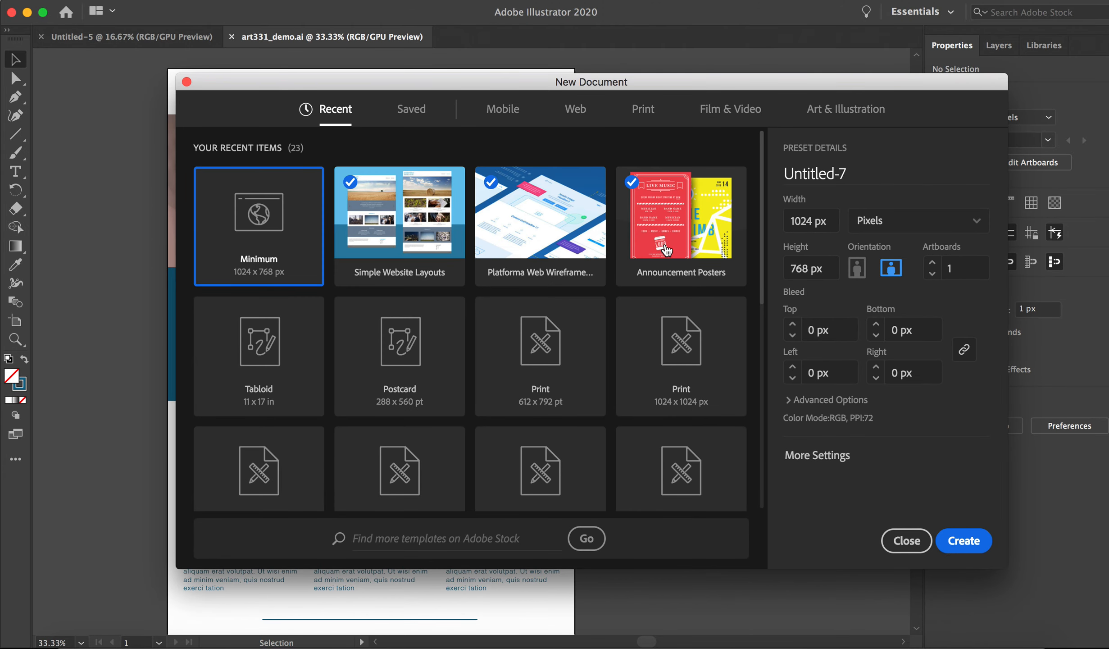
click(575, 109)
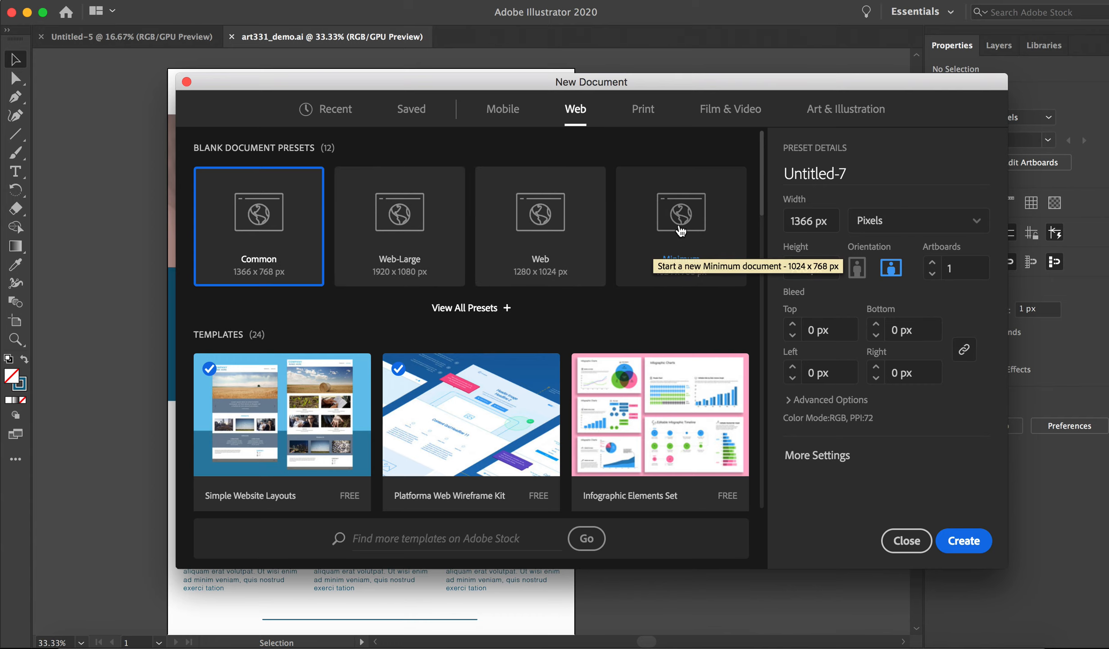
click(696, 219)
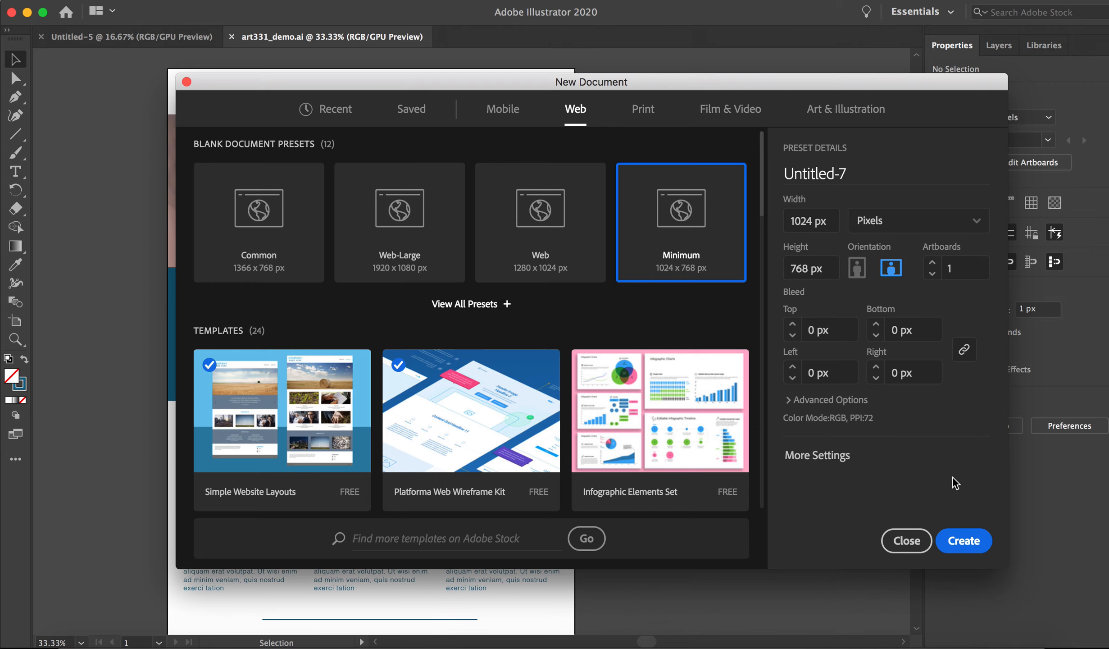
click(968, 542)
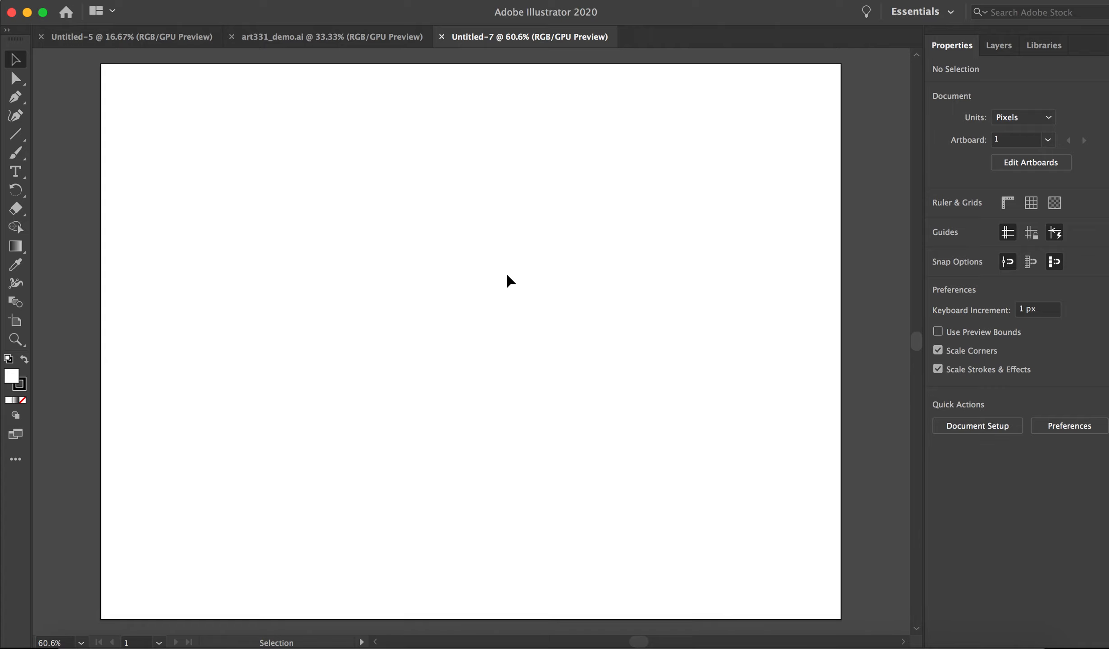
Copy the logo, navigation links, hero text, Learn More button and About section from art331_demo.ai into the new document.
click(403, 40)
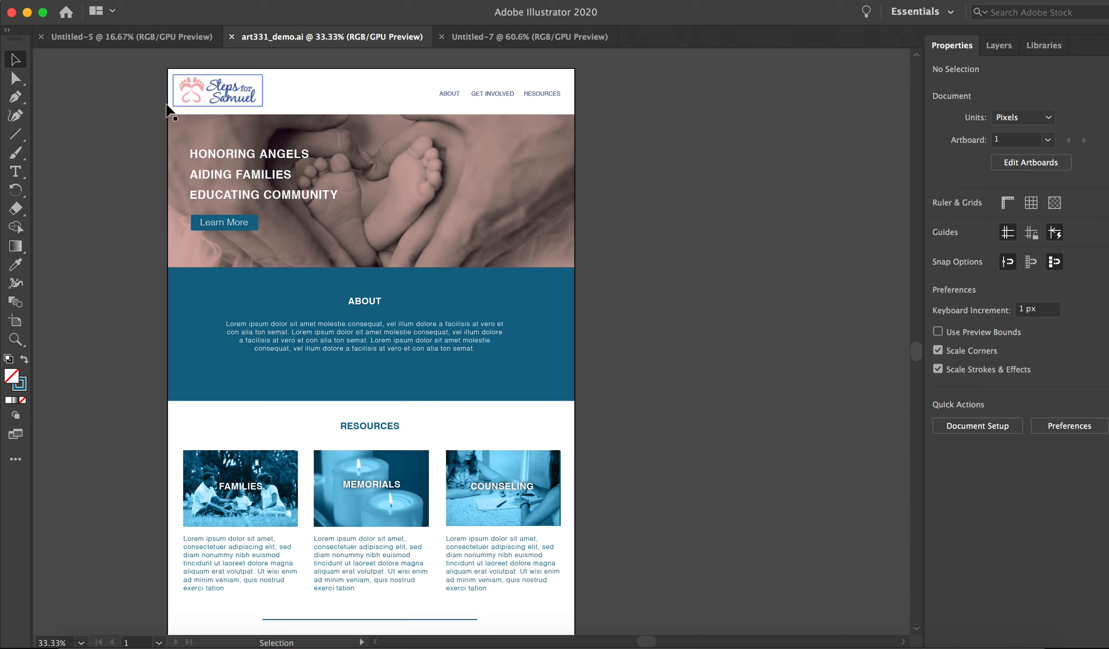
drag(210, 116, 607, 361)
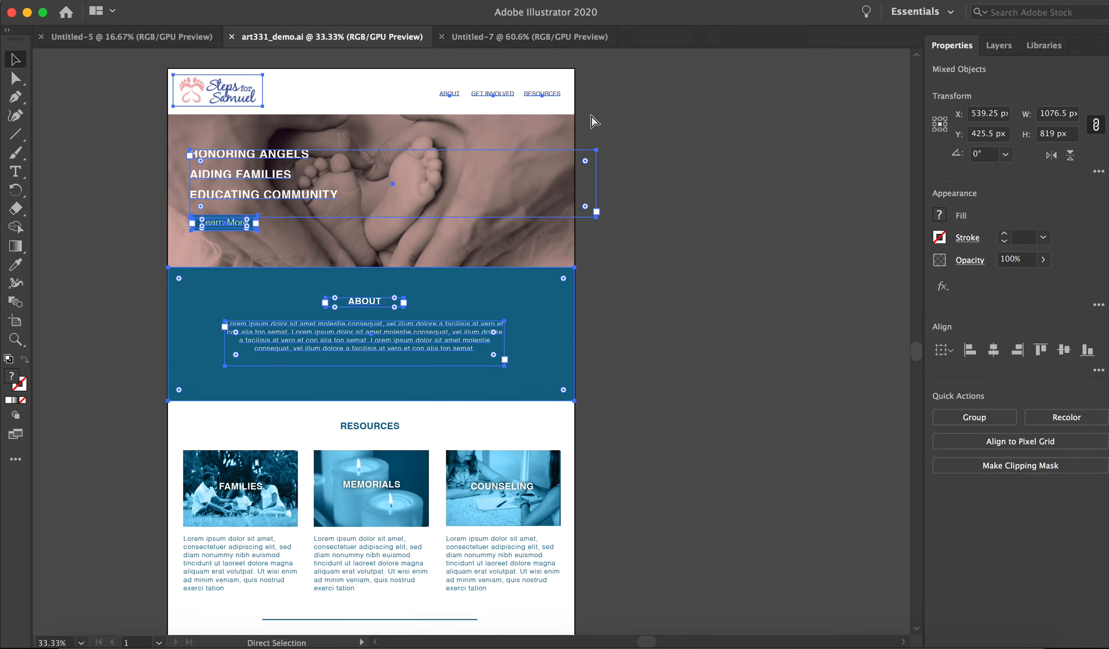
click(521, 41)
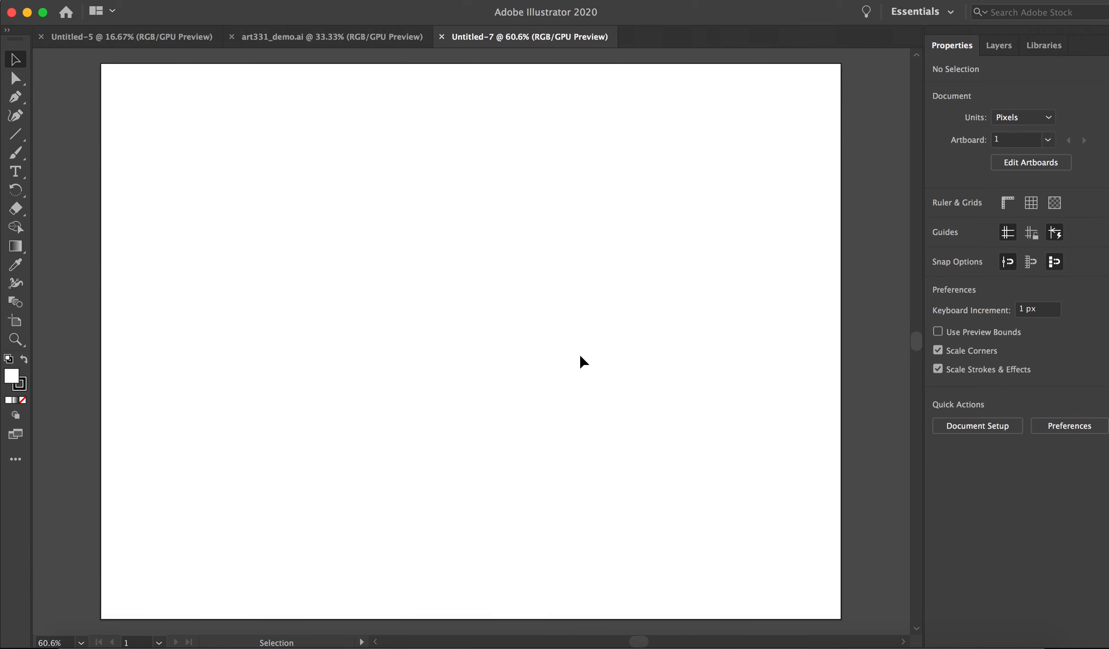
key(ctrl+v)
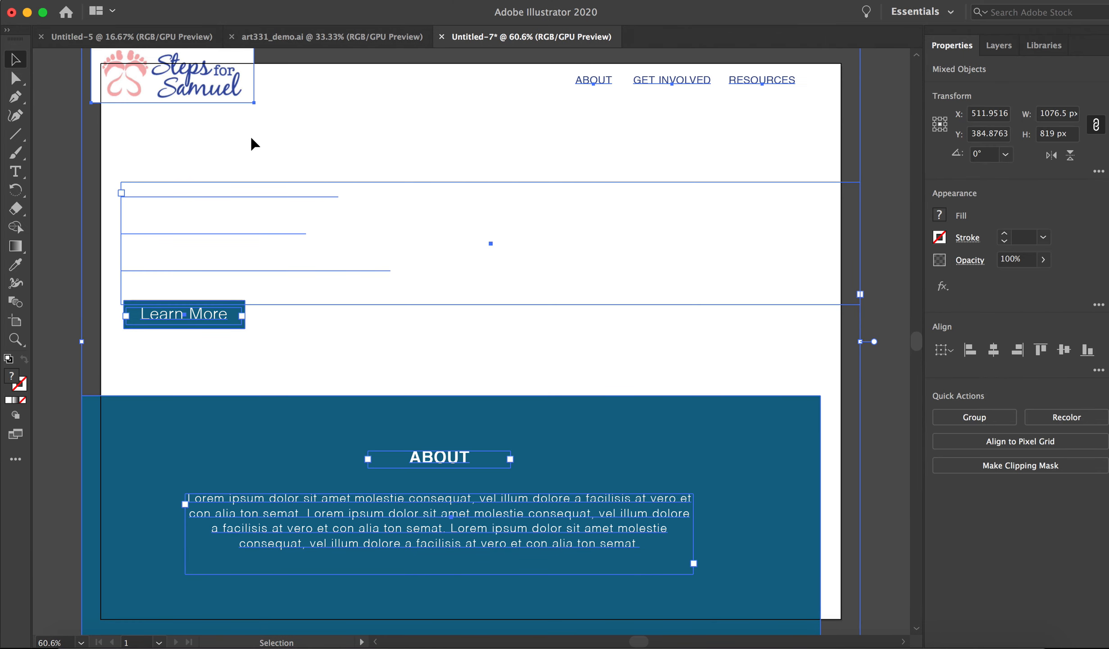
Position the pasted content flush with the artboard's side edges and near its top, at about X 539 px, Y 418 px.
drag(205, 92, 208, 115)
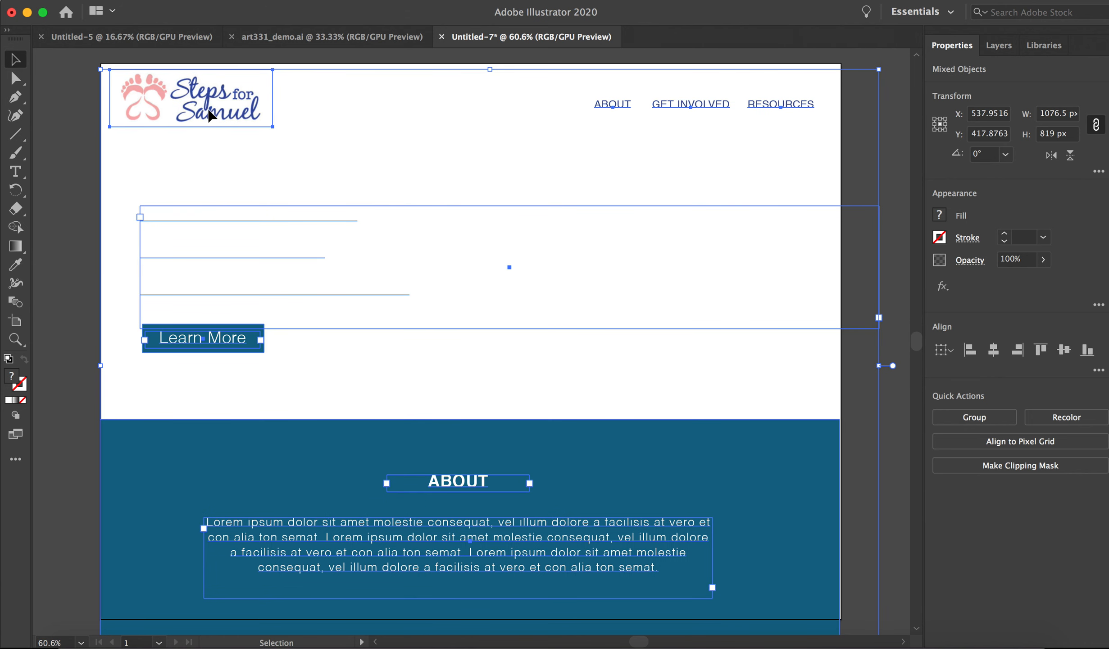
key(Right)
key(Right)
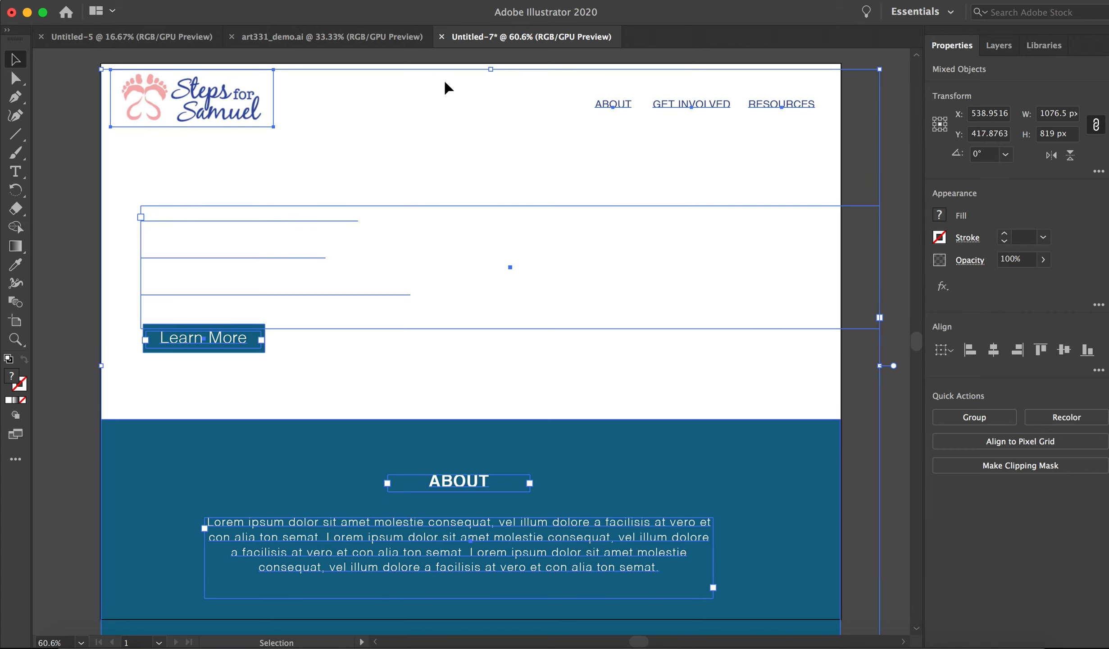
click(95, 135)
Switch back to art331_demo.ai and unlock all of its locked objects.
click(376, 38)
click(113, 138)
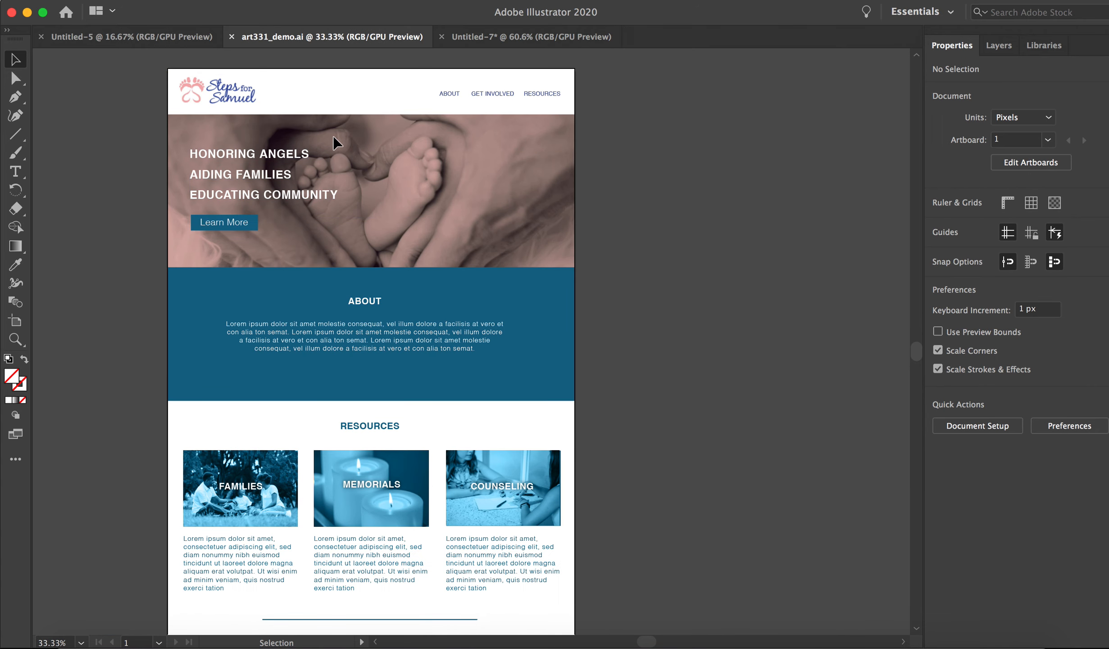
click(180, 0)
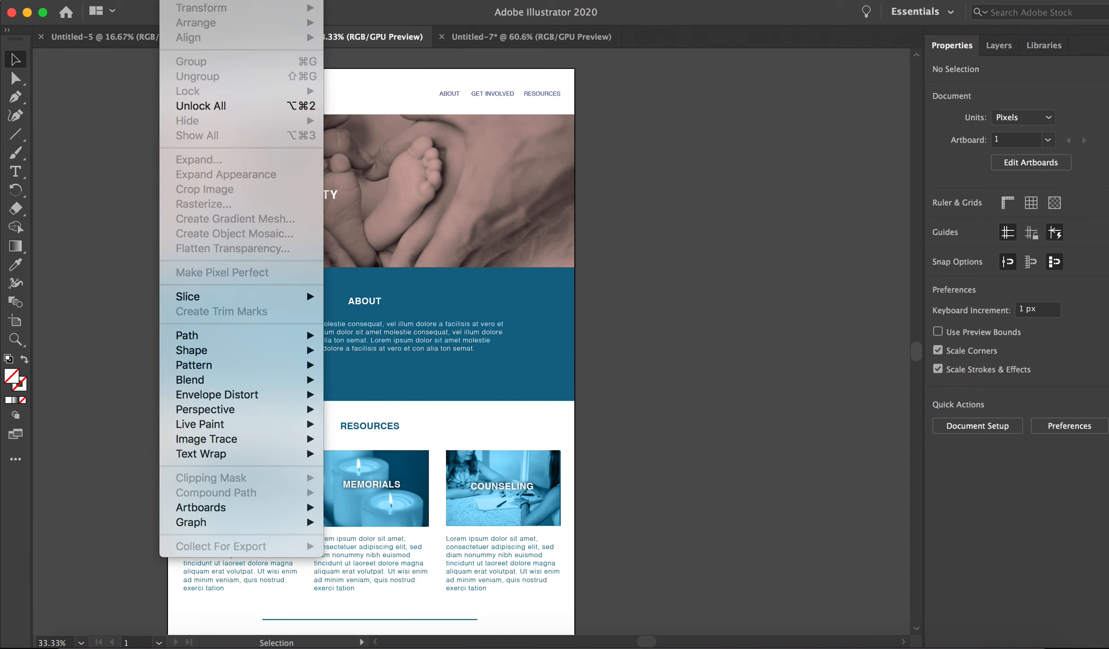
click(219, 105)
Copy the baby-feet hero image with its overlay into the new document and fit it between the header and the About section.
click(633, 144)
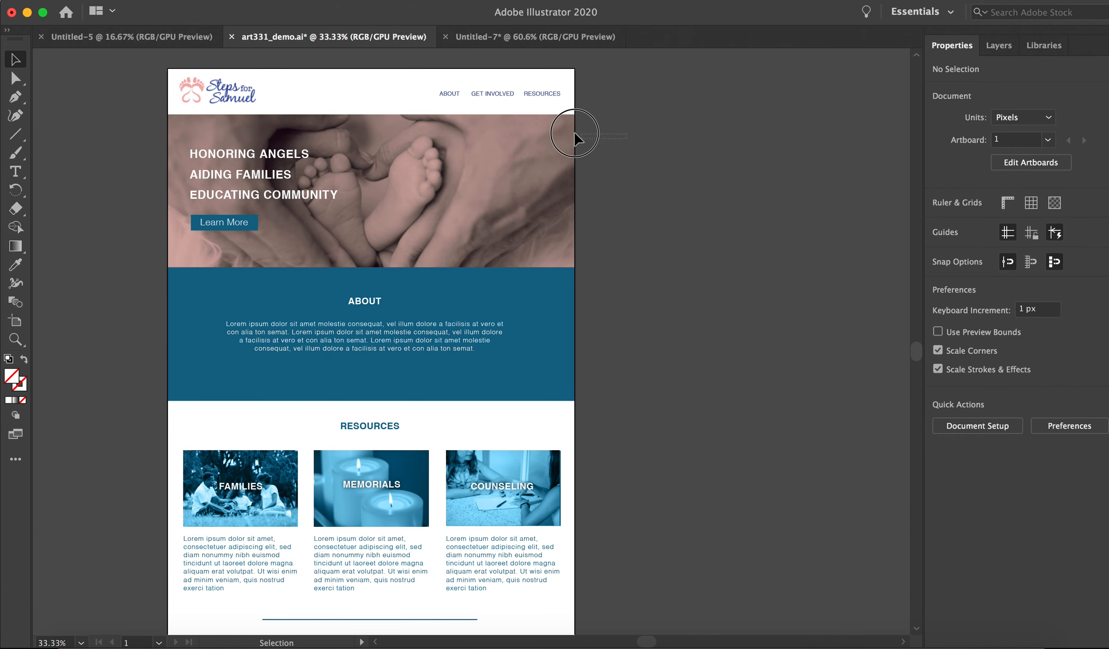
drag(580, 139, 562, 135)
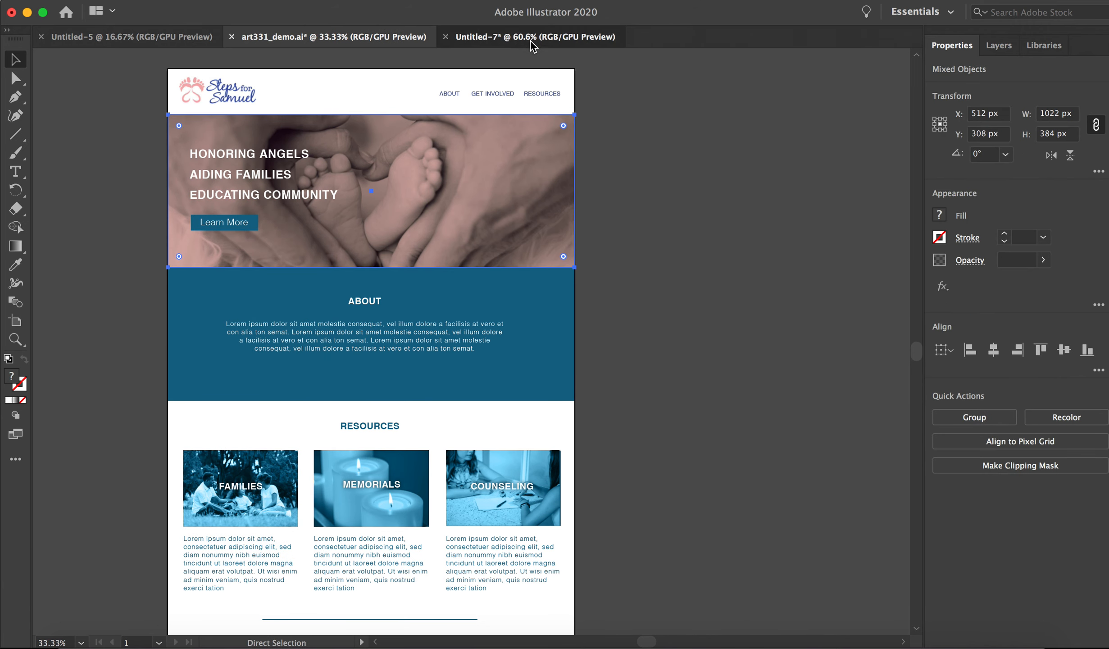
click(530, 41)
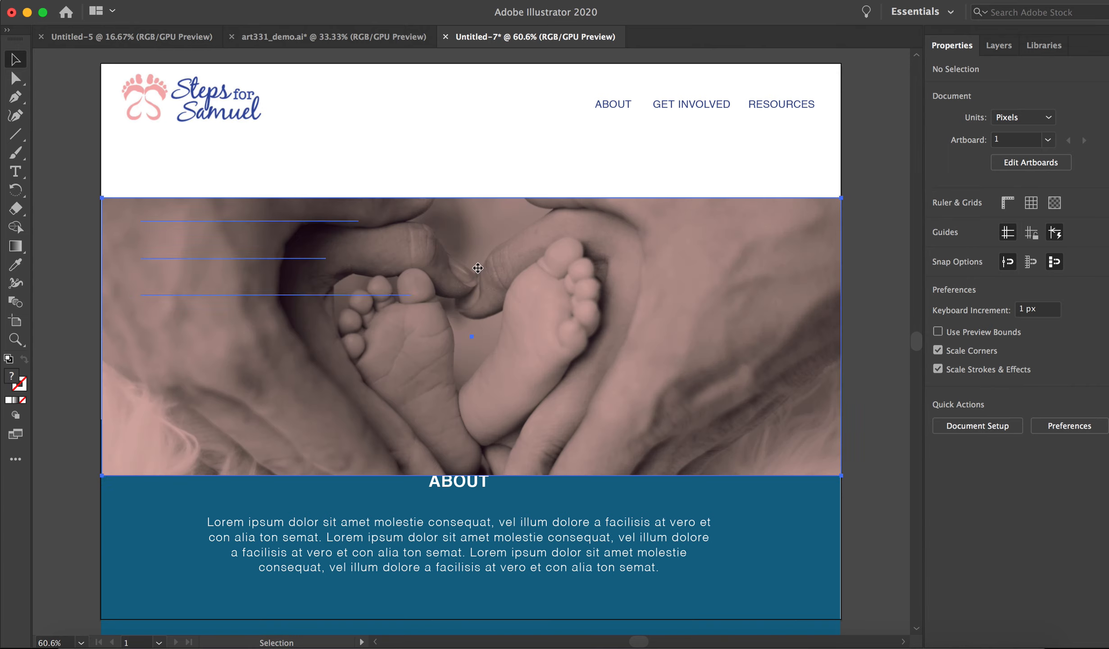
key(super+v)
drag(456, 386, 432, 340)
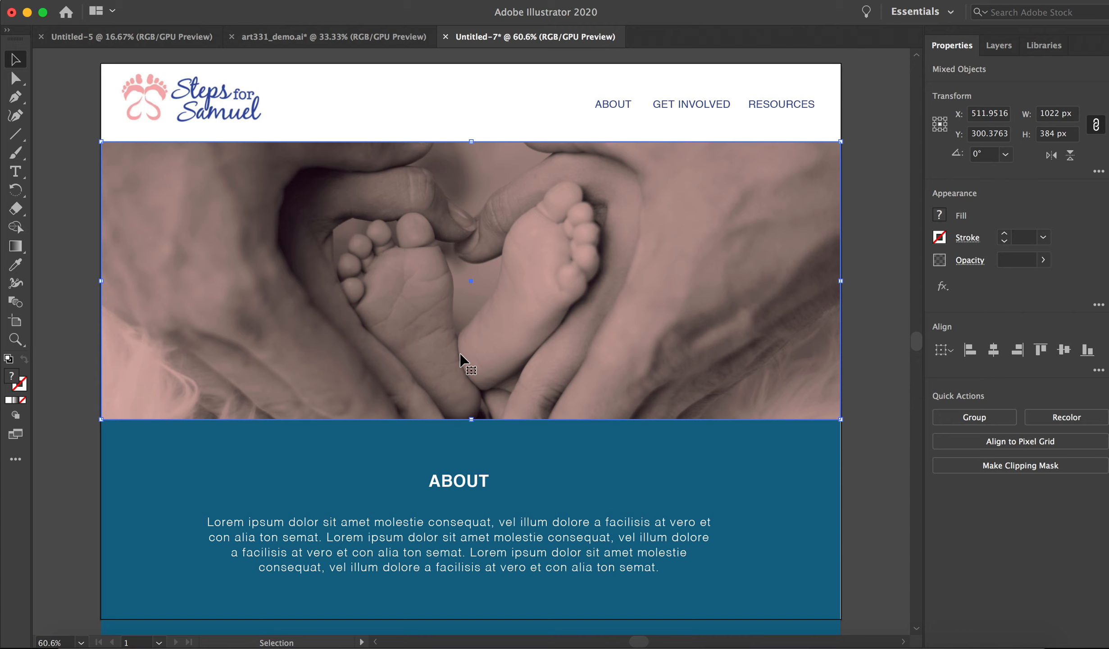
Send the baby-feet hero image and its overlay to the back, behind the hero text and Learn More button, and deselect.
click(183, 0)
mouse_move(217, 27)
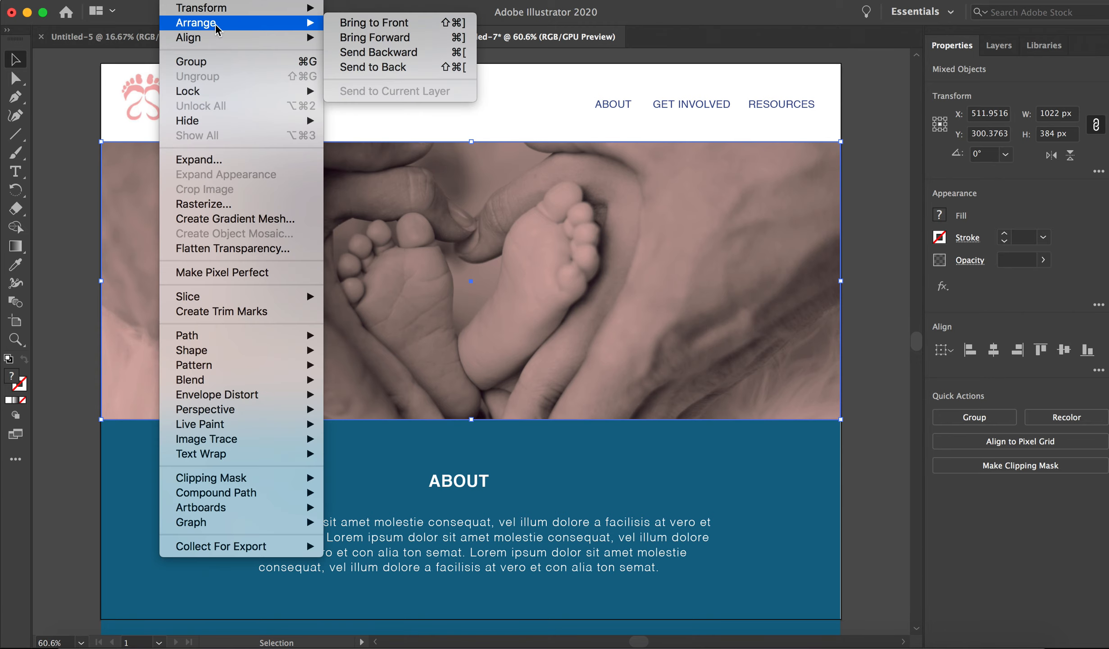
click(408, 68)
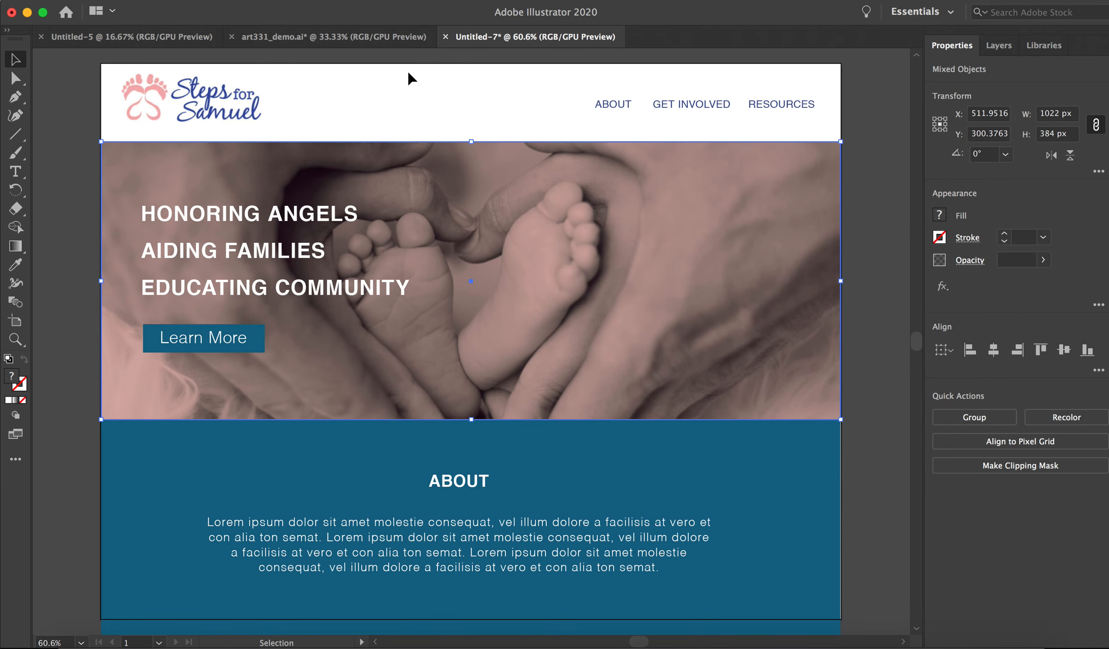
click(881, 238)
click(888, 400)
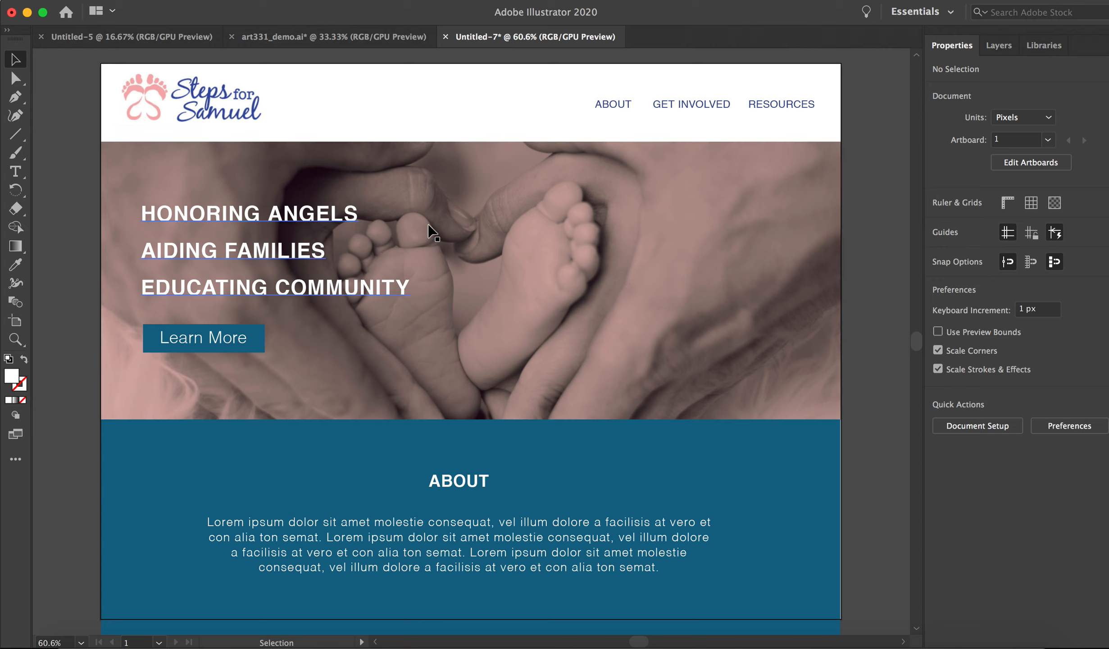
Extend the artboard downward past 1398 px in height, keeping its 1024 px width, to make room below the About section.
scroll(505, 412, down, 1)
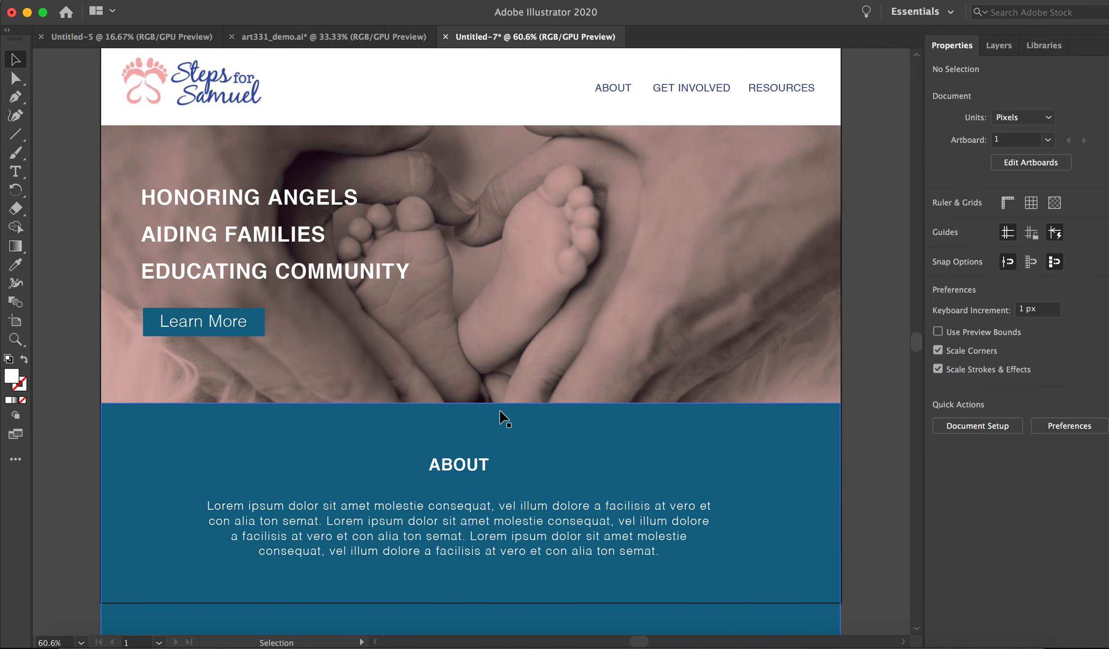
scroll(835, 482, down, 5)
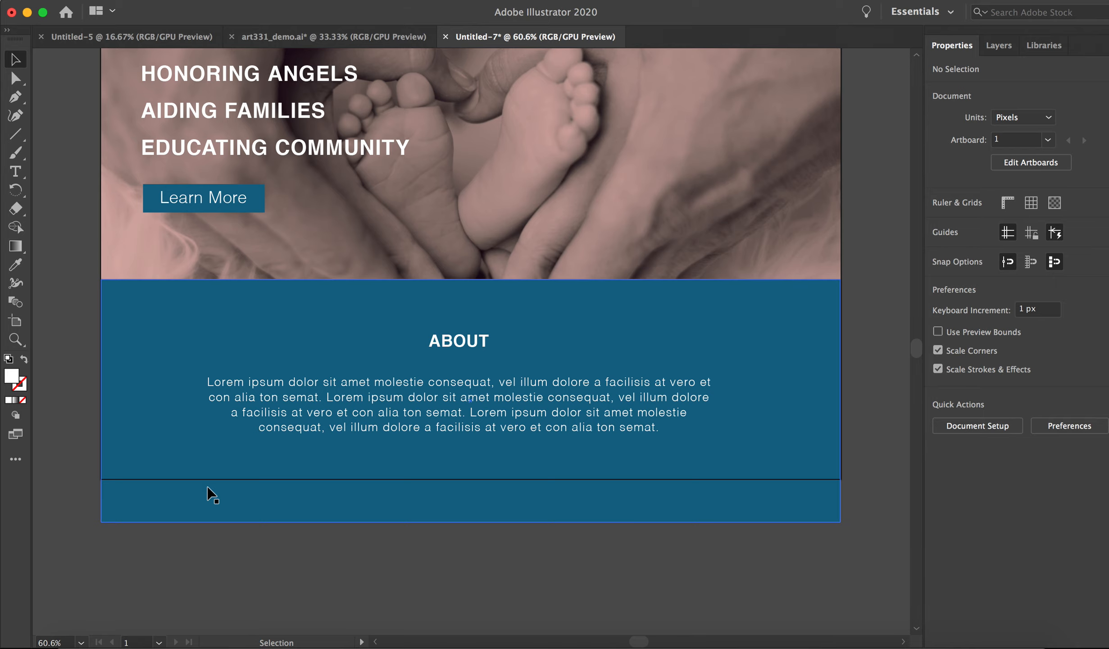
scroll(338, 453, up, 5)
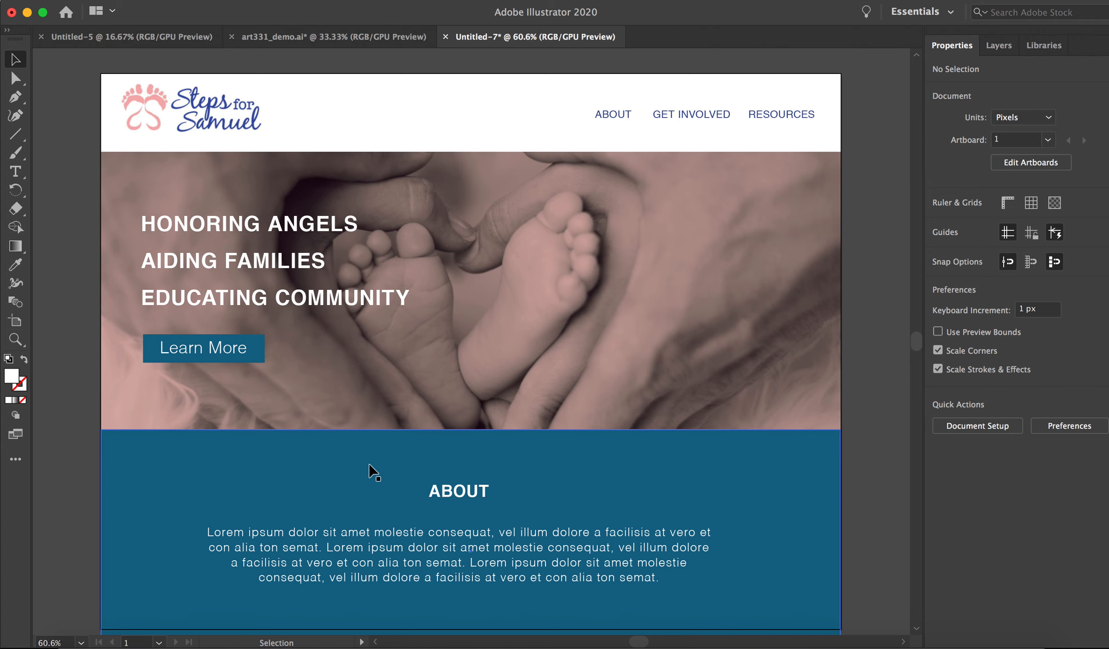
scroll(371, 463, down, 3)
scroll(371, 463, up, 3)
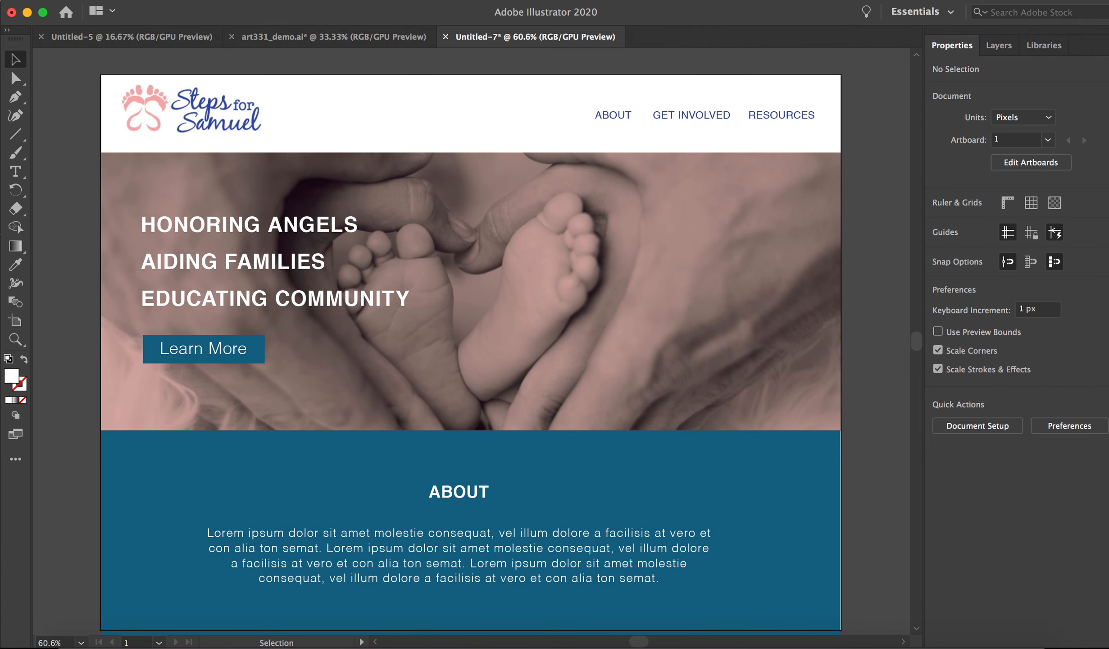
click(14, 323)
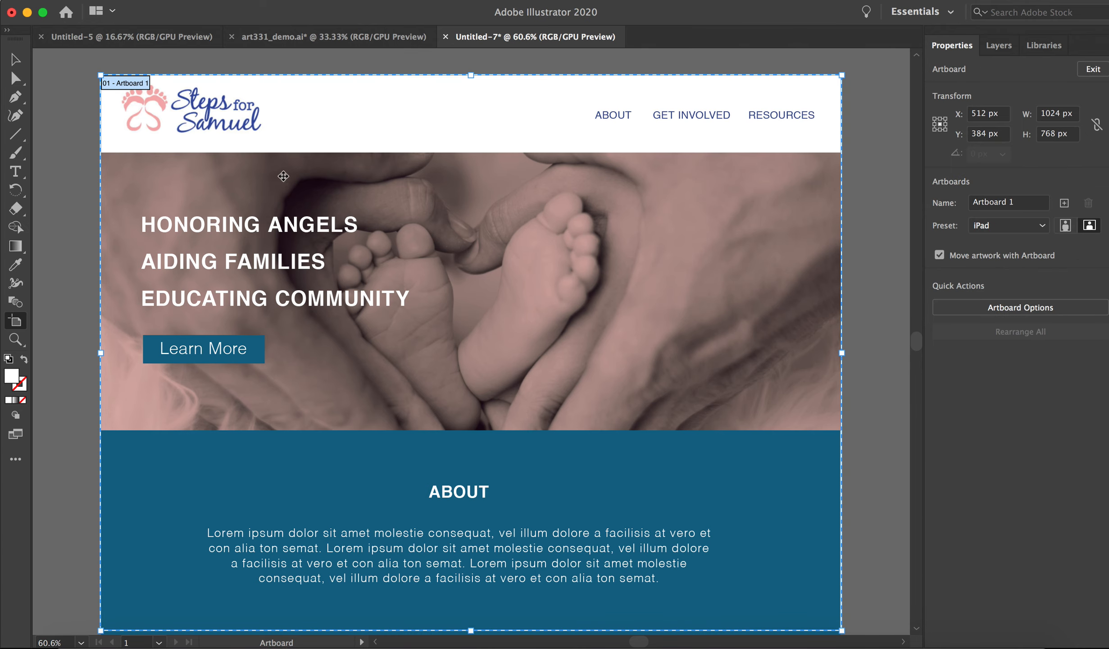
scroll(569, 327, down, 10)
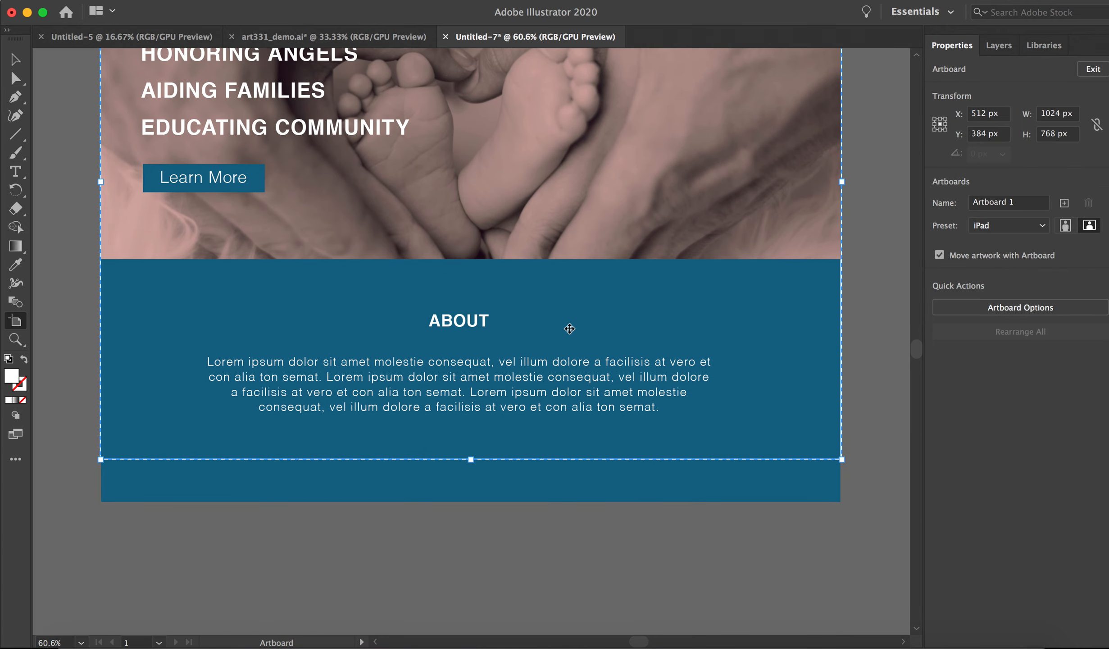
drag(471, 373, 471, 577)
scroll(495, 463, down, 5)
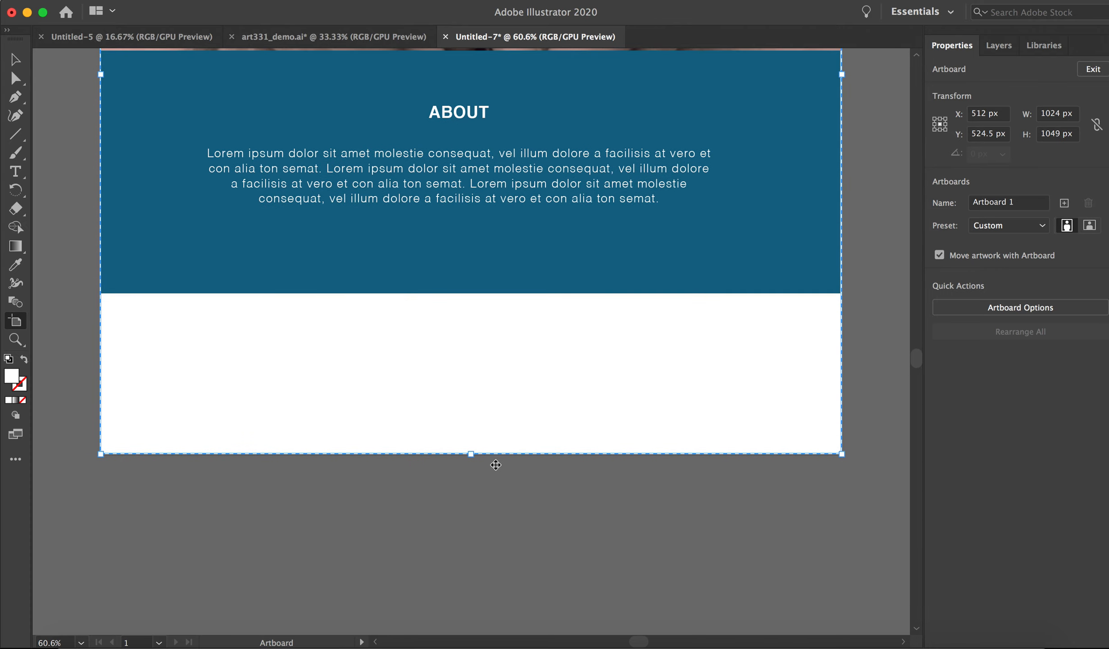
drag(471, 454, 471, 575)
scroll(525, 379, down, 6)
drag(475, 436, 476, 566)
scroll(540, 359, down, 3)
scroll(540, 359, down, 5)
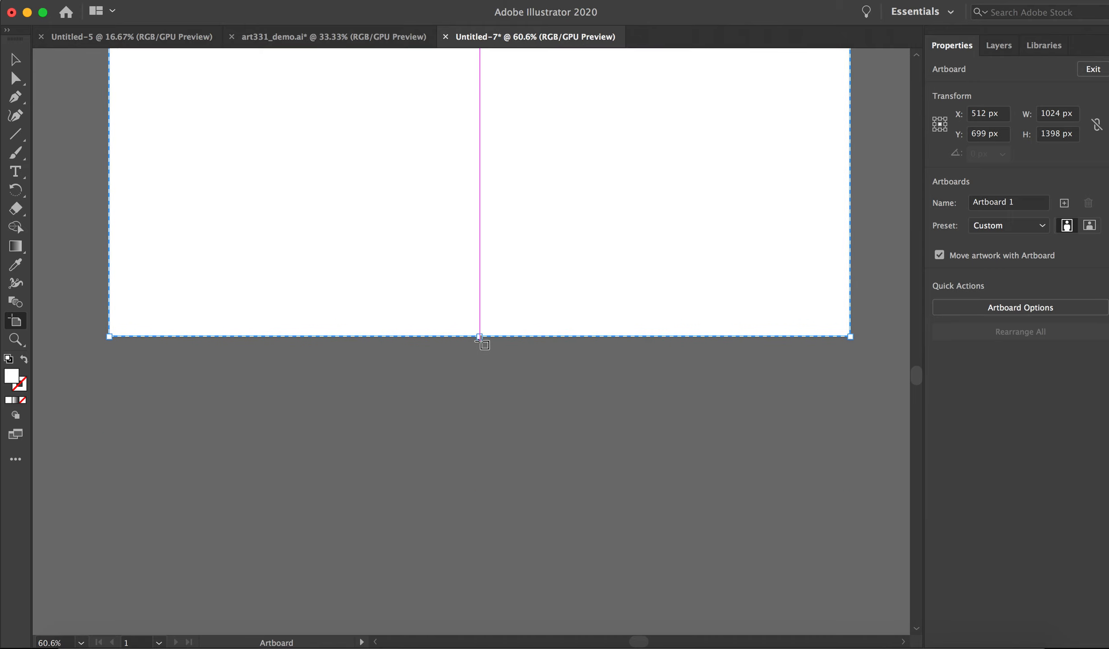
drag(478, 334, 505, 586)
click(15, 59)
Copy the Resources heading, three image cards with their text and the divider line from art331_demo.ai into the new document.
scroll(495, 243, up, 15)
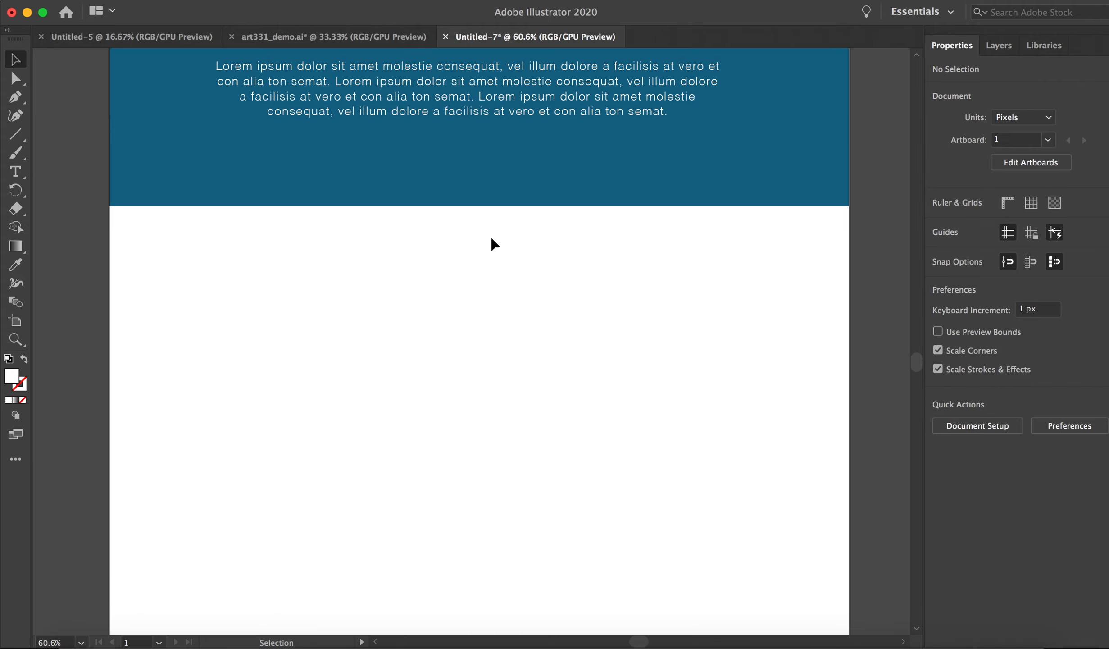
scroll(495, 244, up, 8)
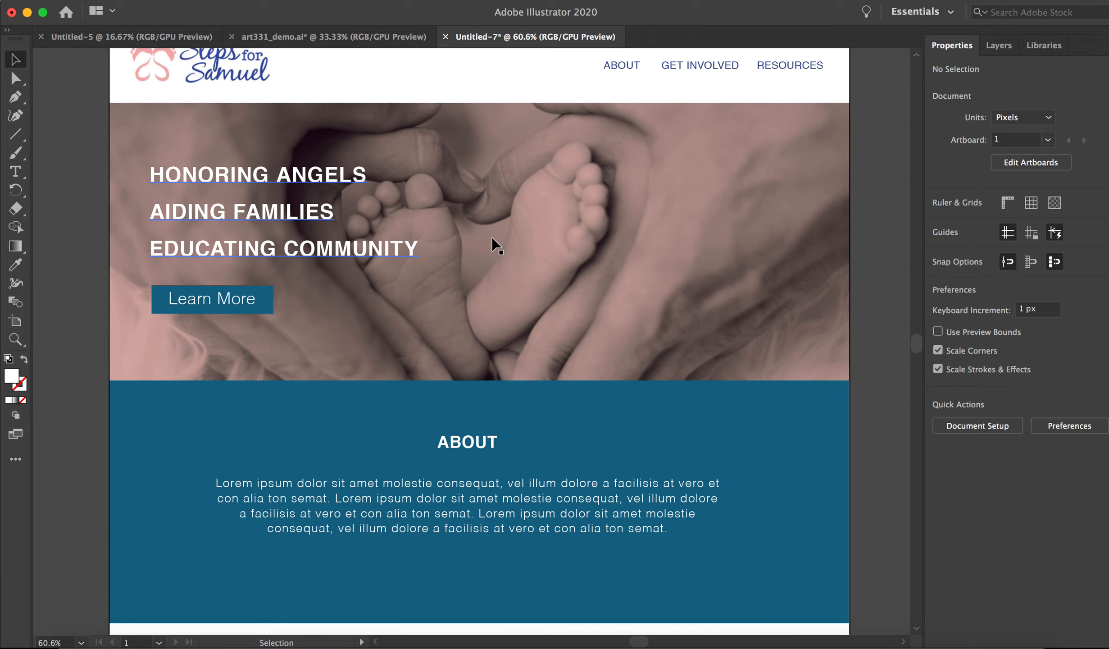
scroll(665, 255, down, 10)
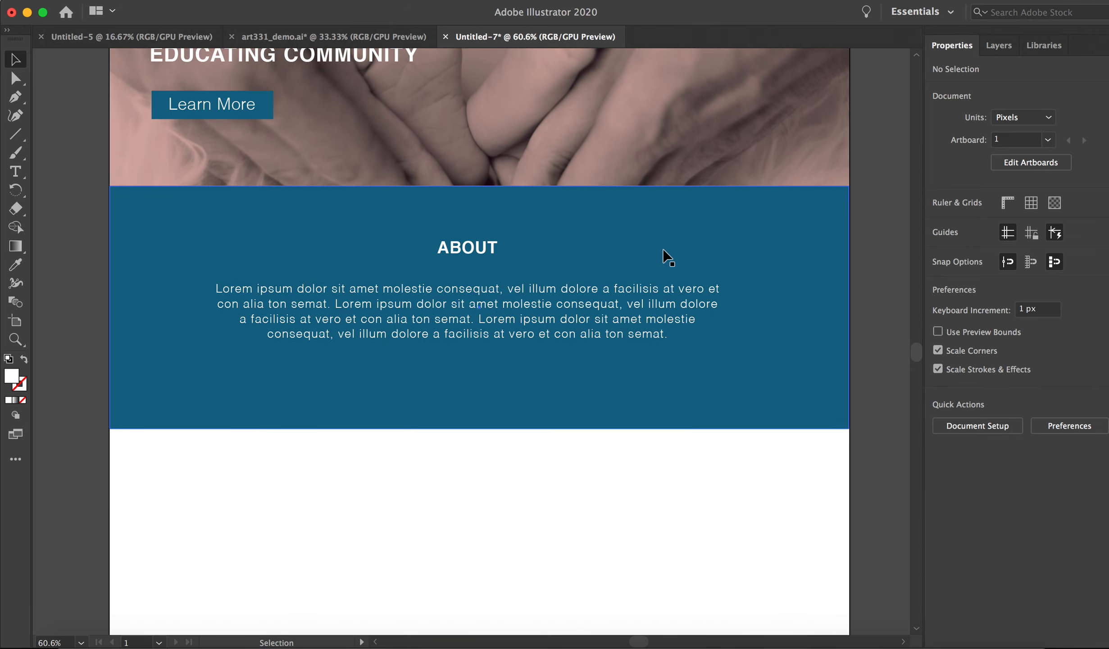
click(396, 38)
scroll(559, 342, down, 7)
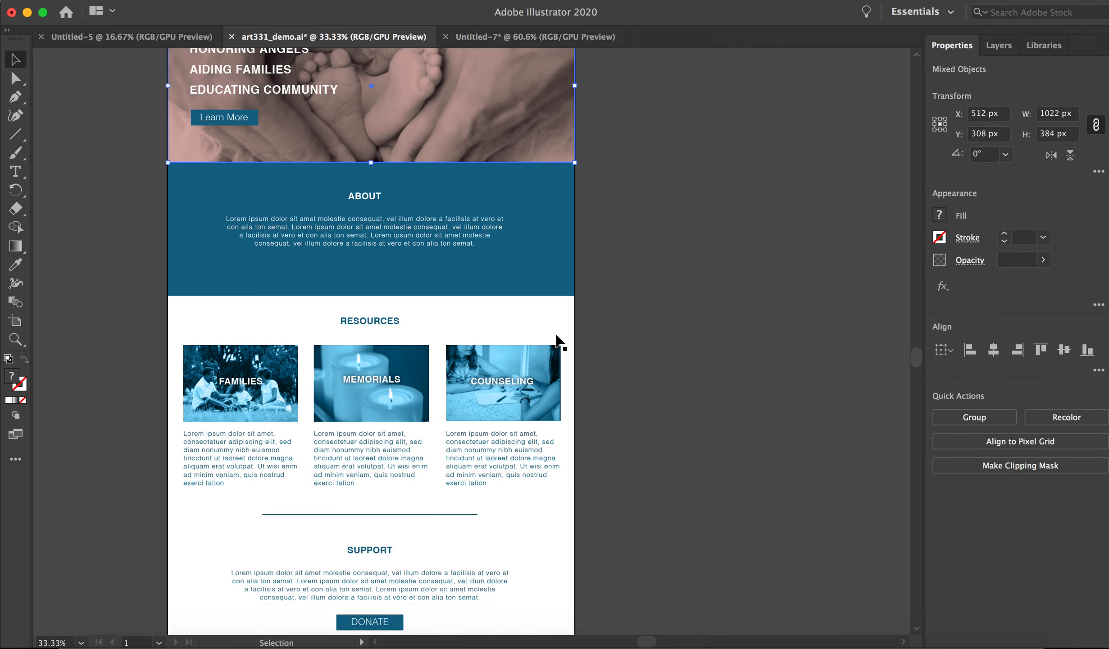
drag(154, 243, 530, 450)
key(super+c)
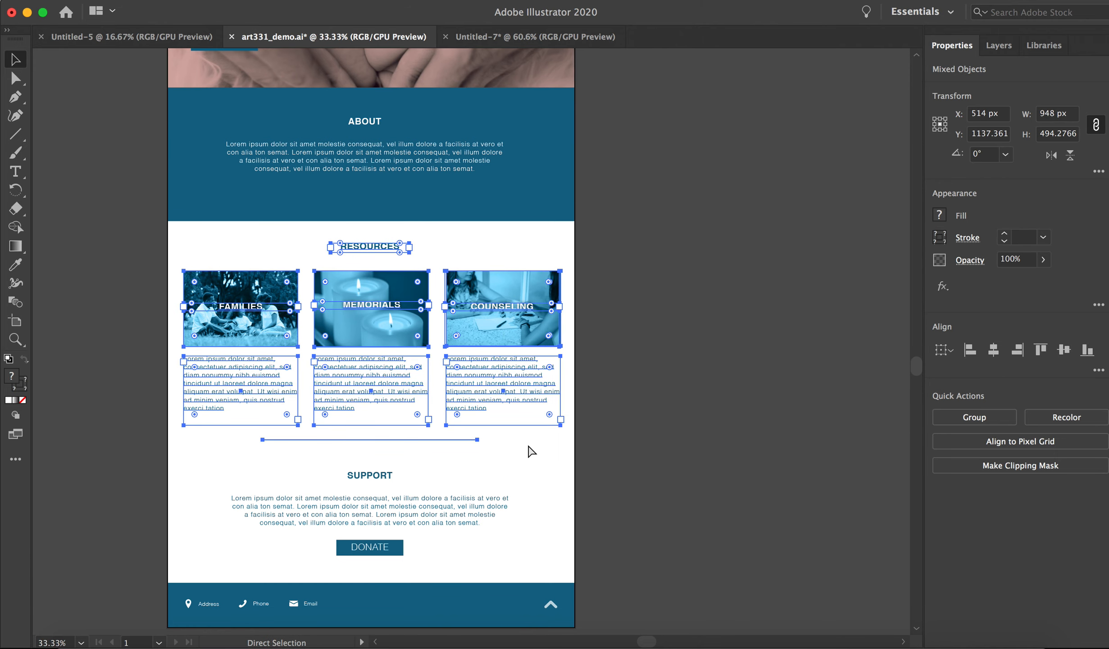
scroll(529, 447, left, 1)
click(538, 37)
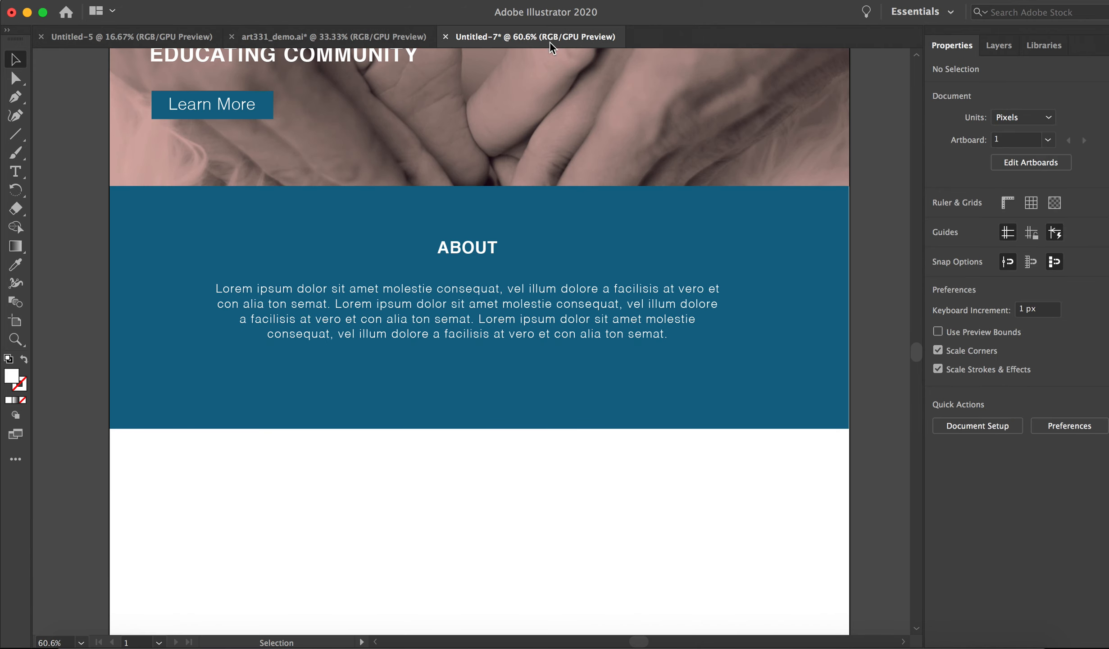
scroll(811, 431, down, 3)
scroll(814, 434, down, 3)
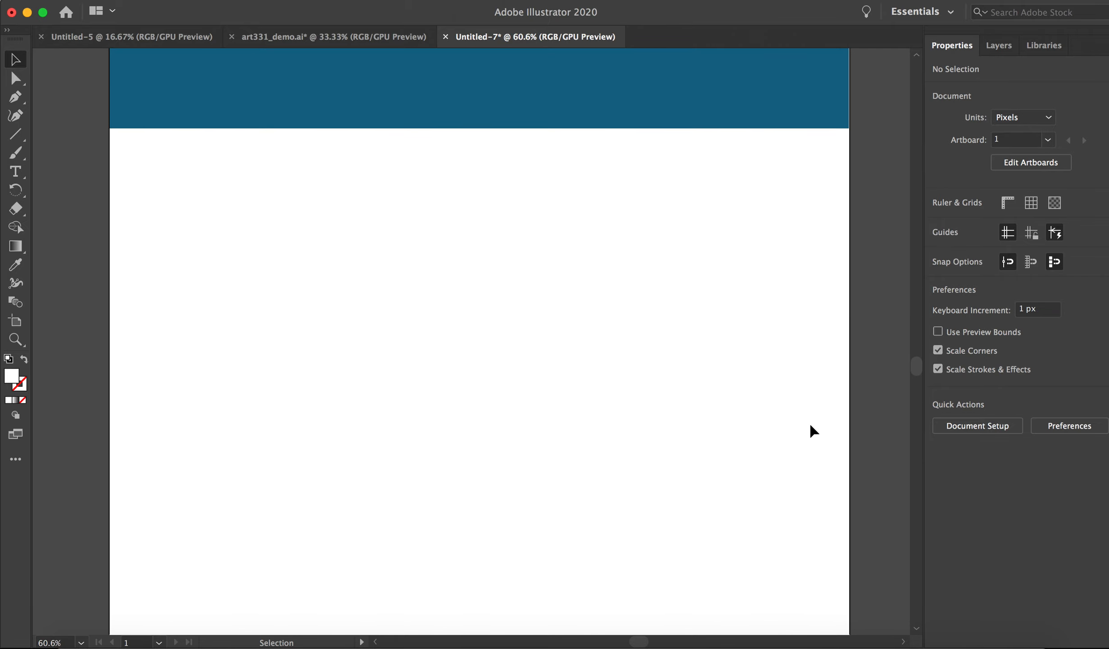
key(super+v)
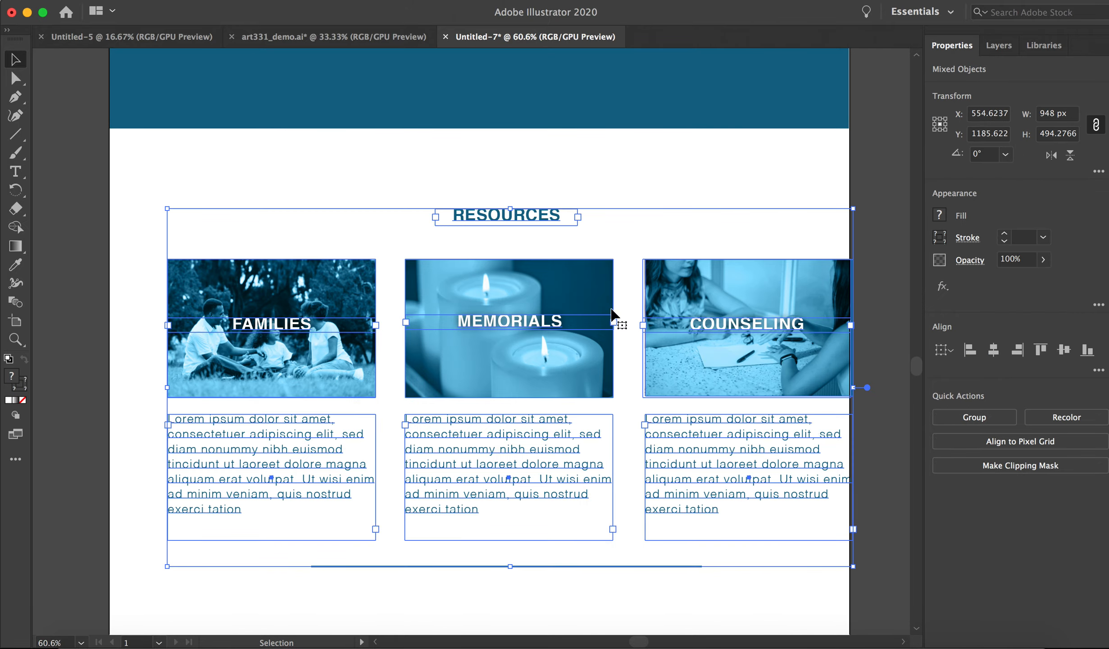
Center the pasted Resources section horizontally beneath the About section, at about X 511.6 px, Y 1114.6 px, and deselect it.
drag(562, 330, 539, 318)
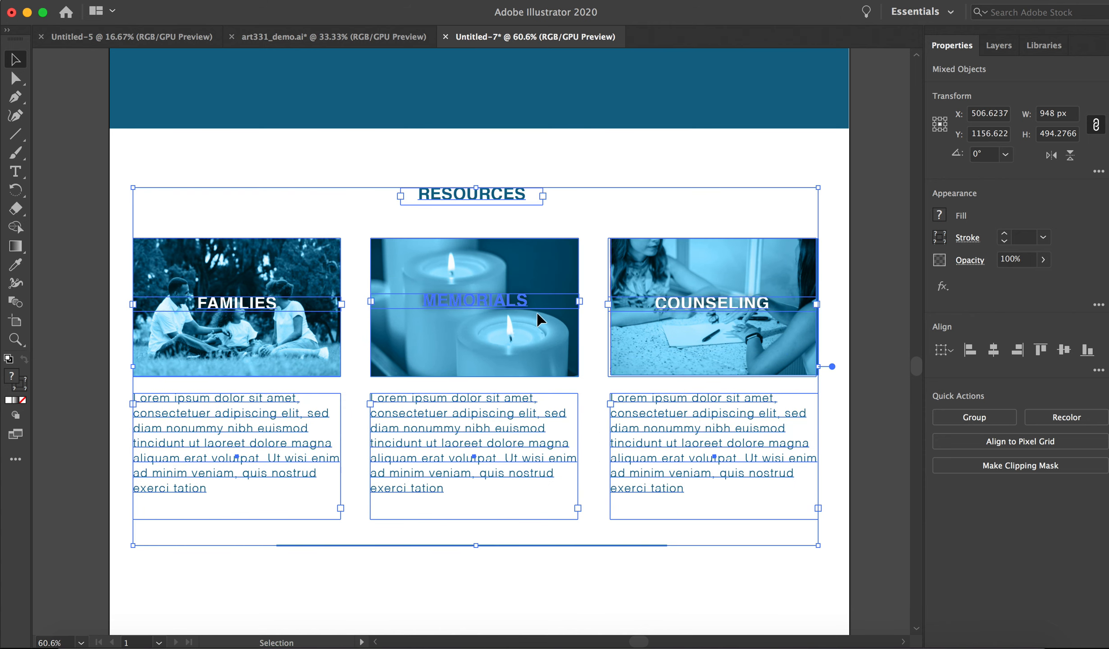
key(Right)
key(Right)
key(Right)
key(Right)
key(Right)
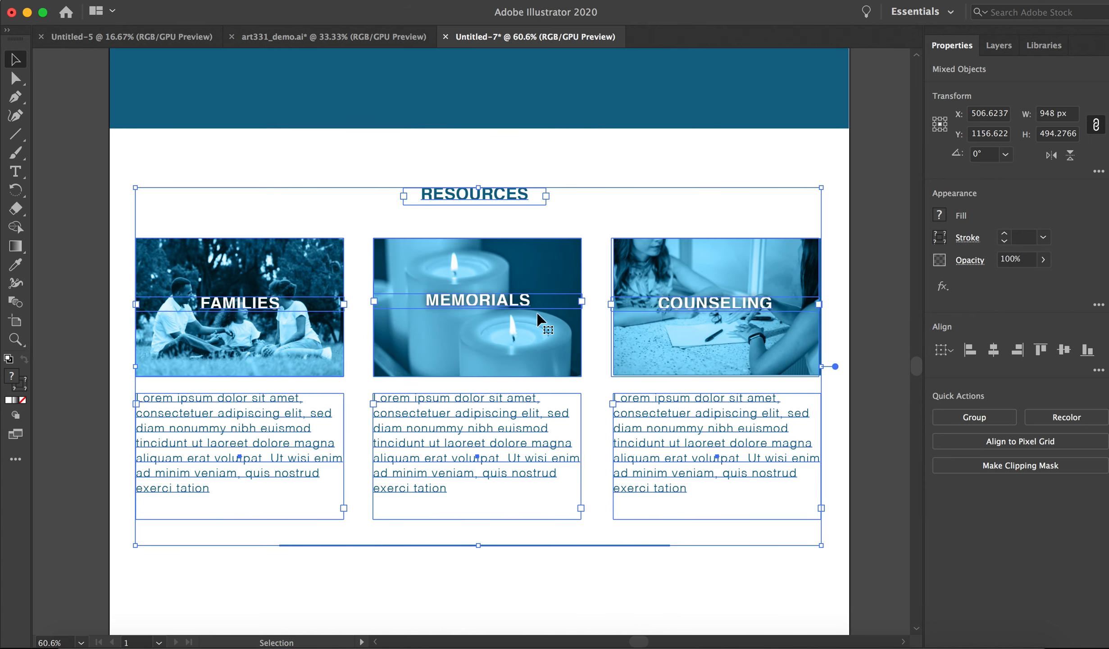
key(Up)
key(Up)
key(Up)
key(Up)
key(Up)
key(Up)
key(Up)
key(Up)
key(Up)
key(Up)
key(Up)
key(Up)
key(Up)
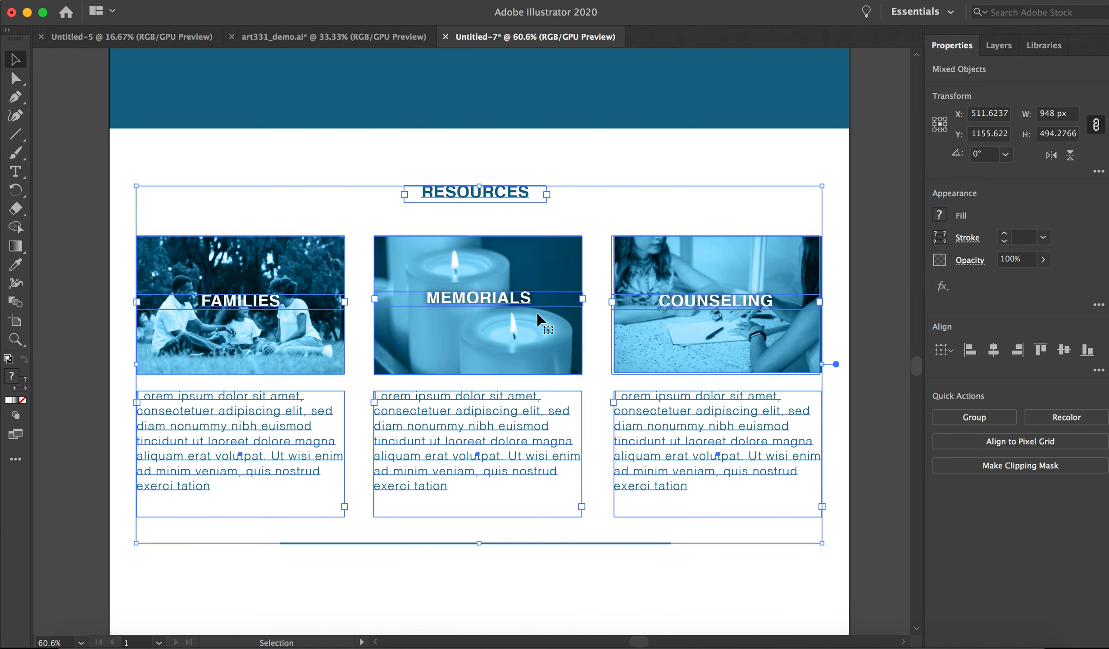
key(Up)
key(Up)
key(Up)
key(Up)
key(Up)
key(Up)
key(Up)
key(Up)
key(Up)
key(Up)
key(Up)
key(Up)
key(Up)
key(Up)
key(Up)
key(Up)
key(Up)
key(Up)
key(Up)
key(Up)
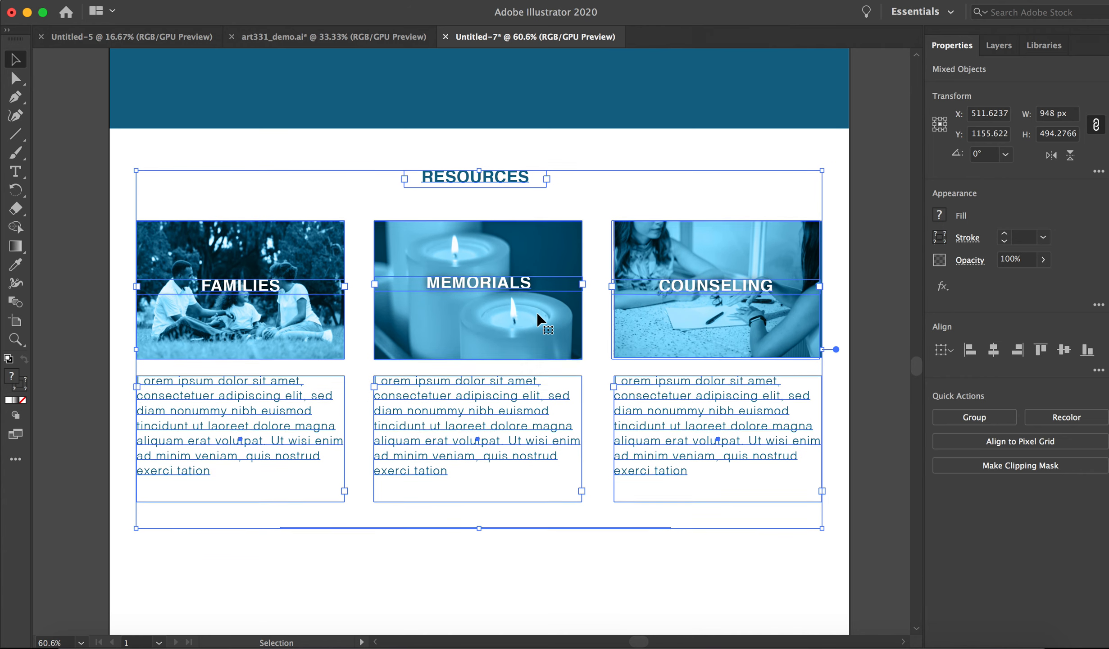
key(Up)
key(Up)
key(Up)
key(Up)
key(Up)
key(Up)
key(Up)
key(Up)
key(Up)
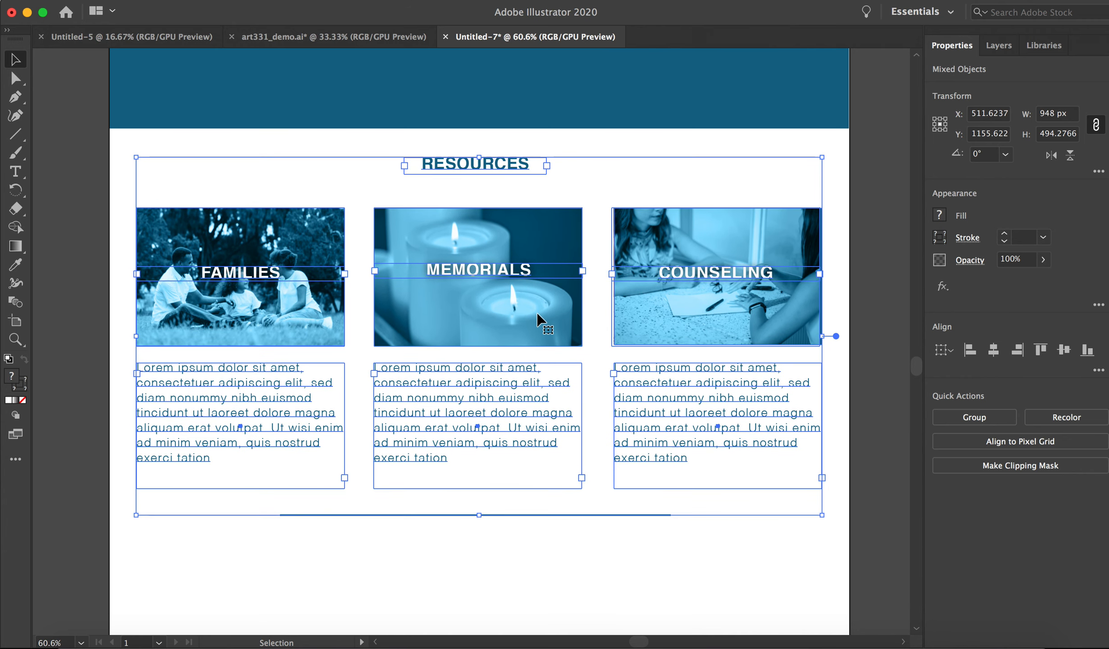
click(96, 251)
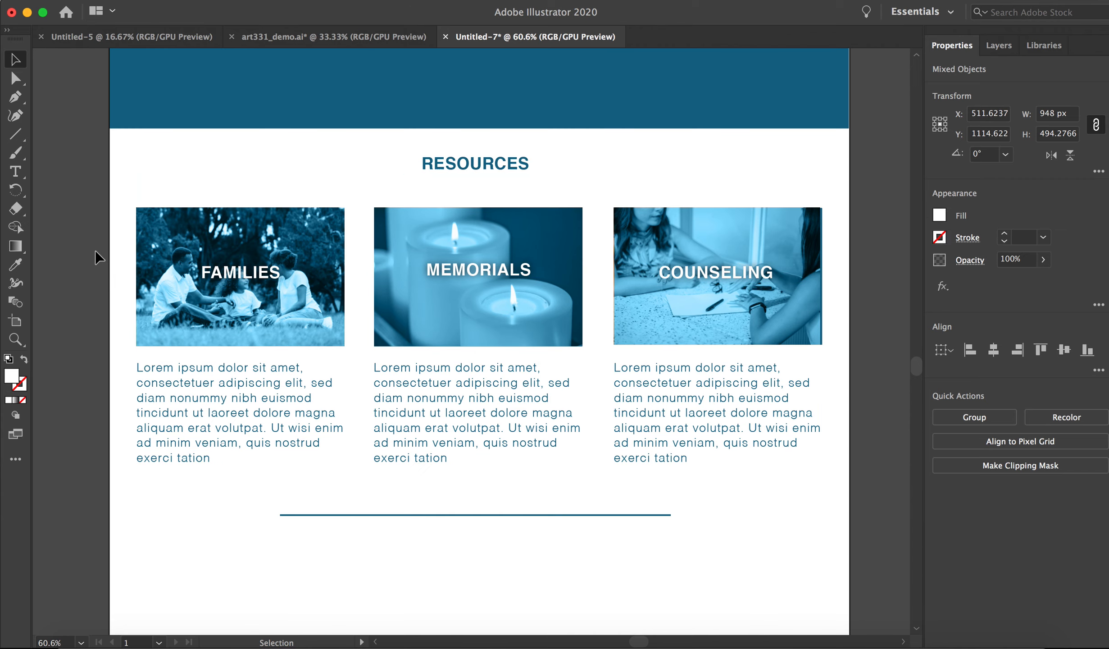
Review the assembled page from the header down to the divider line below the Resources section.
scroll(347, 297, up, 10)
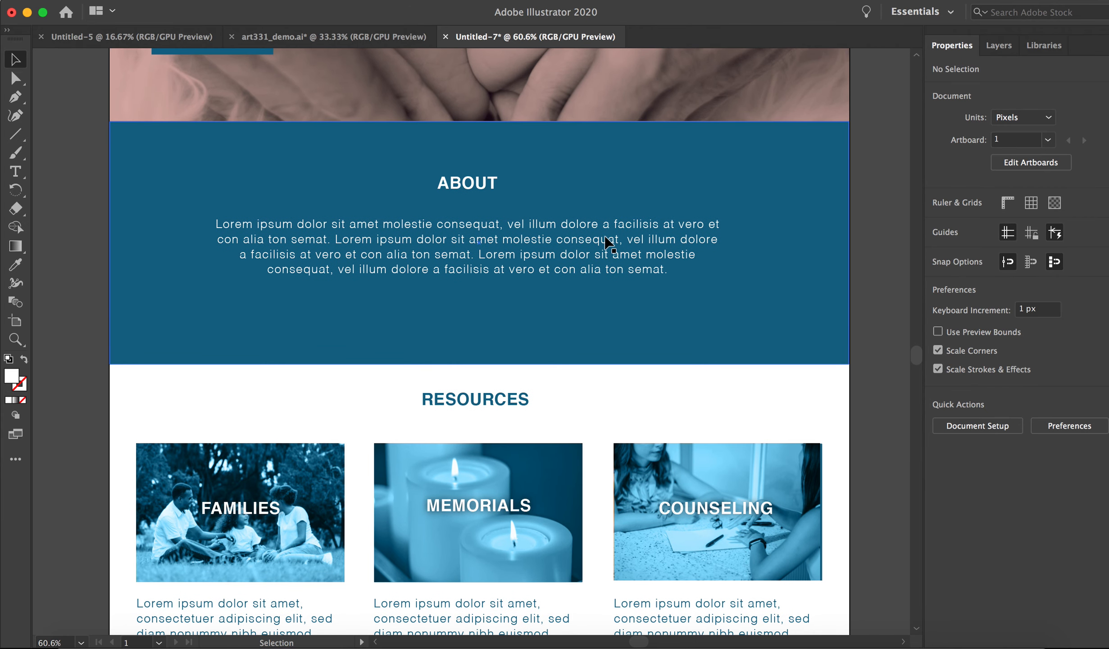
scroll(640, 356, up, 5)
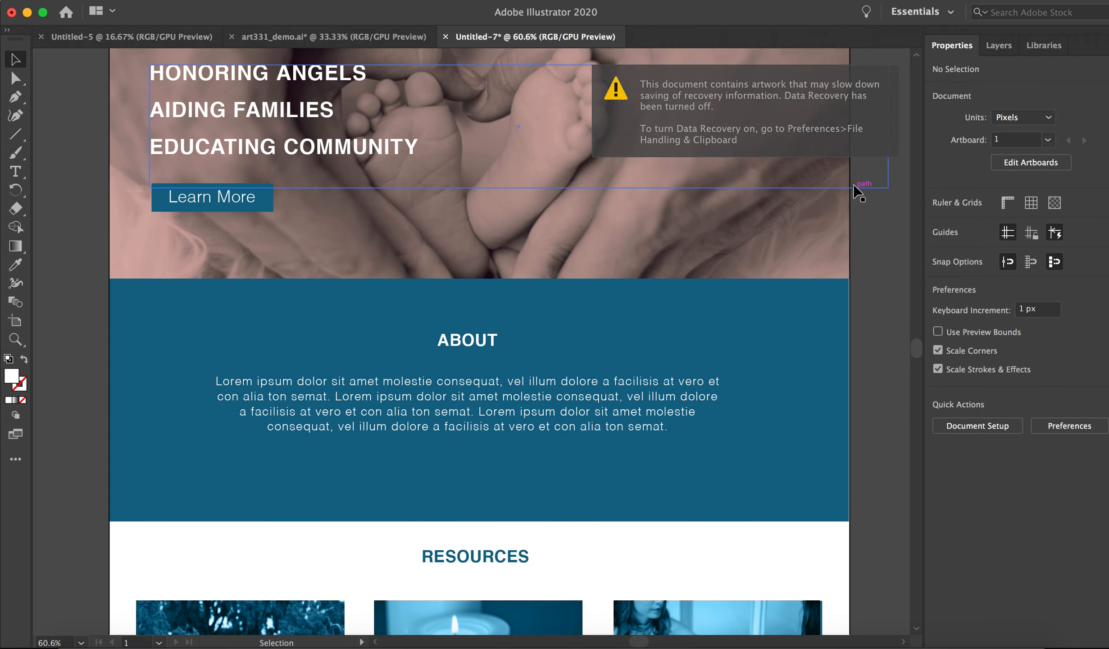
scroll(874, 214, up, 4)
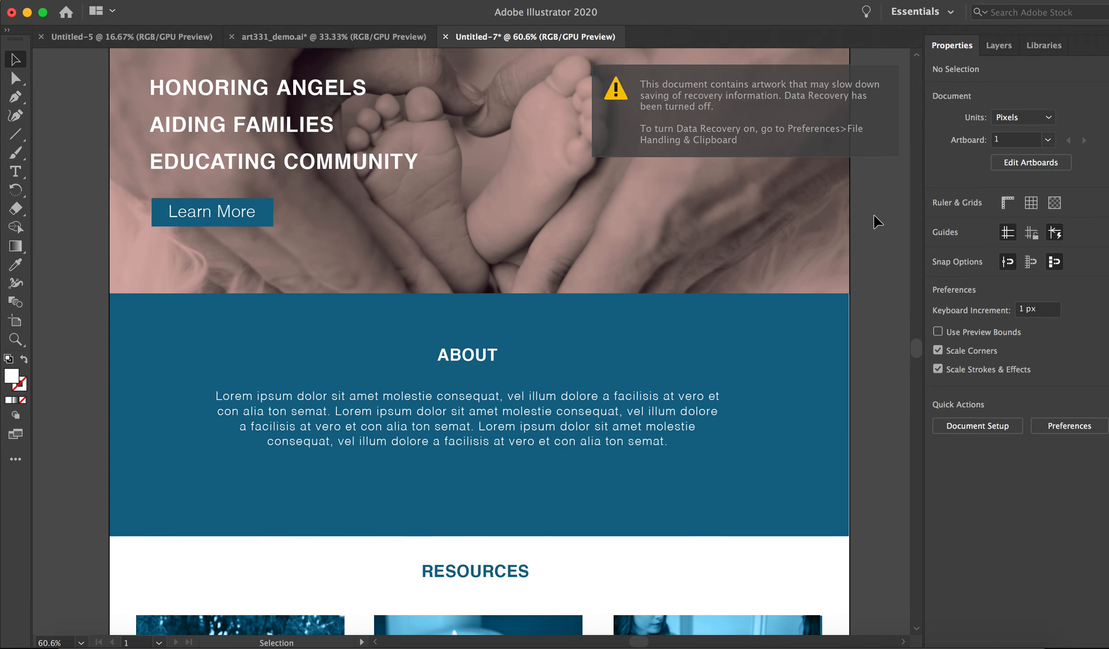
scroll(692, 301, up, 3)
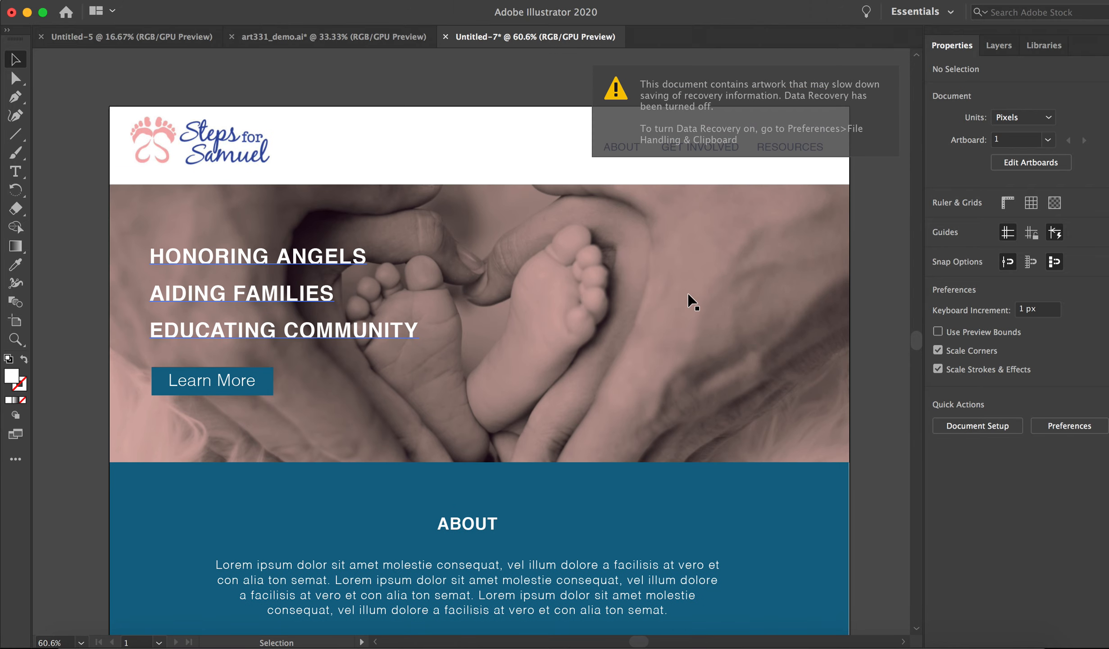
scroll(692, 302, down, 10)
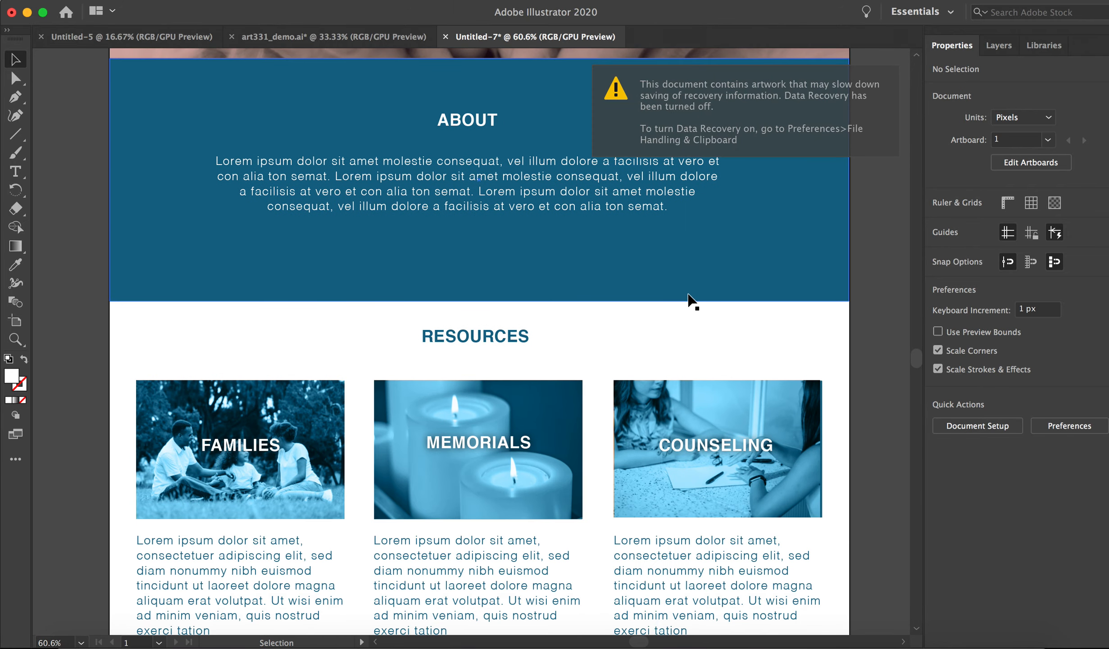
scroll(693, 301, down, 2)
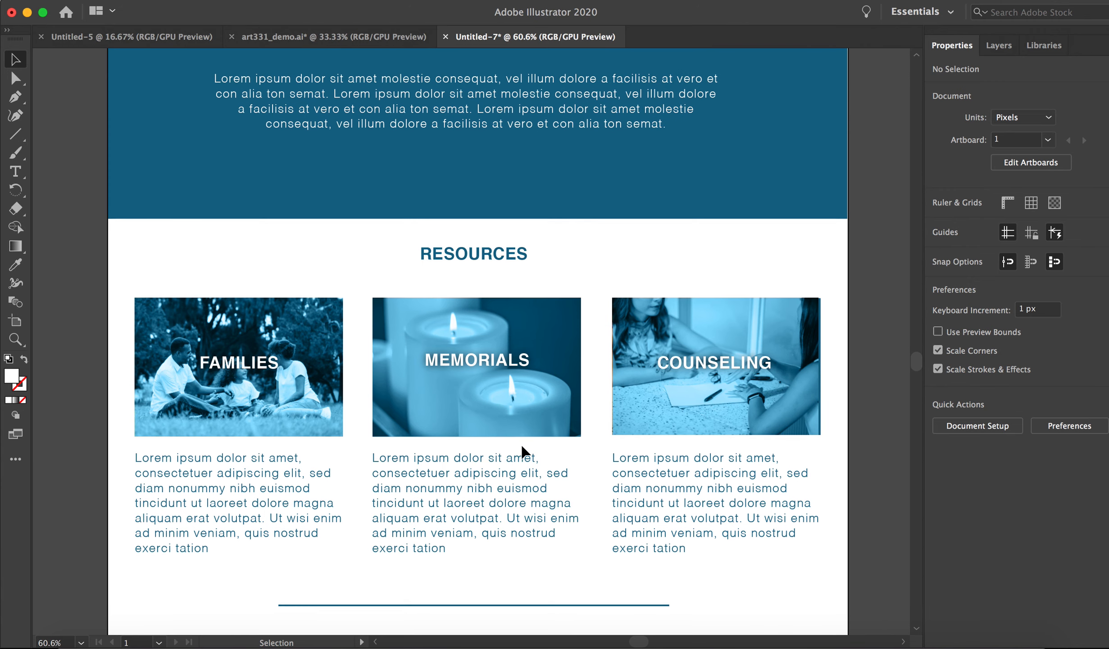
scroll(714, 270, down, 2)
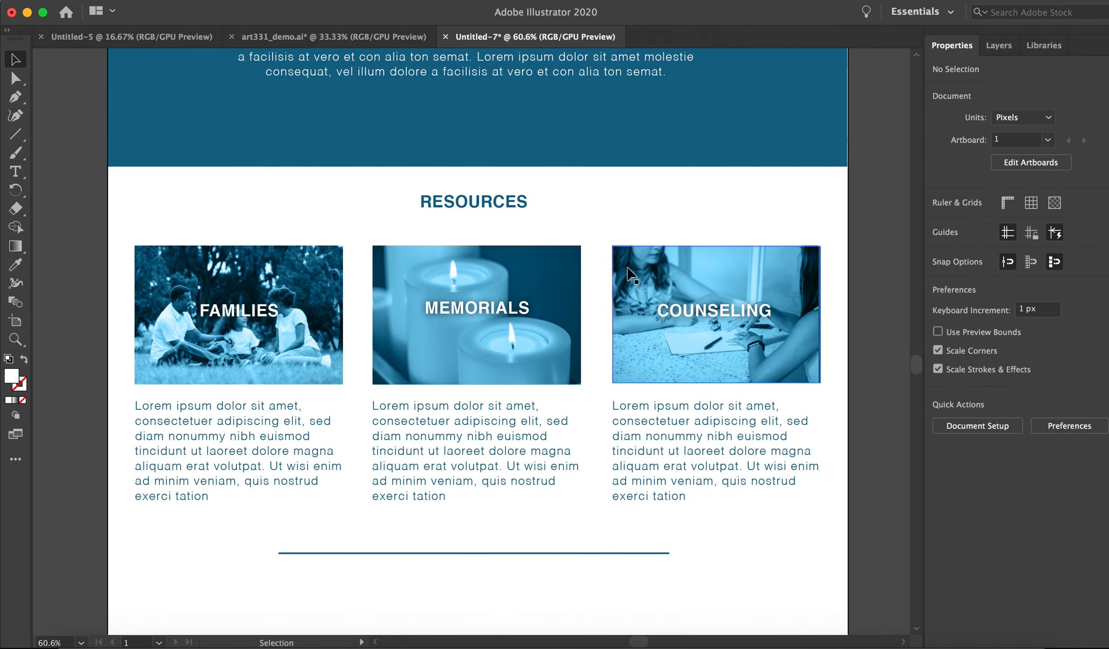
scroll(623, 272, down, 4)
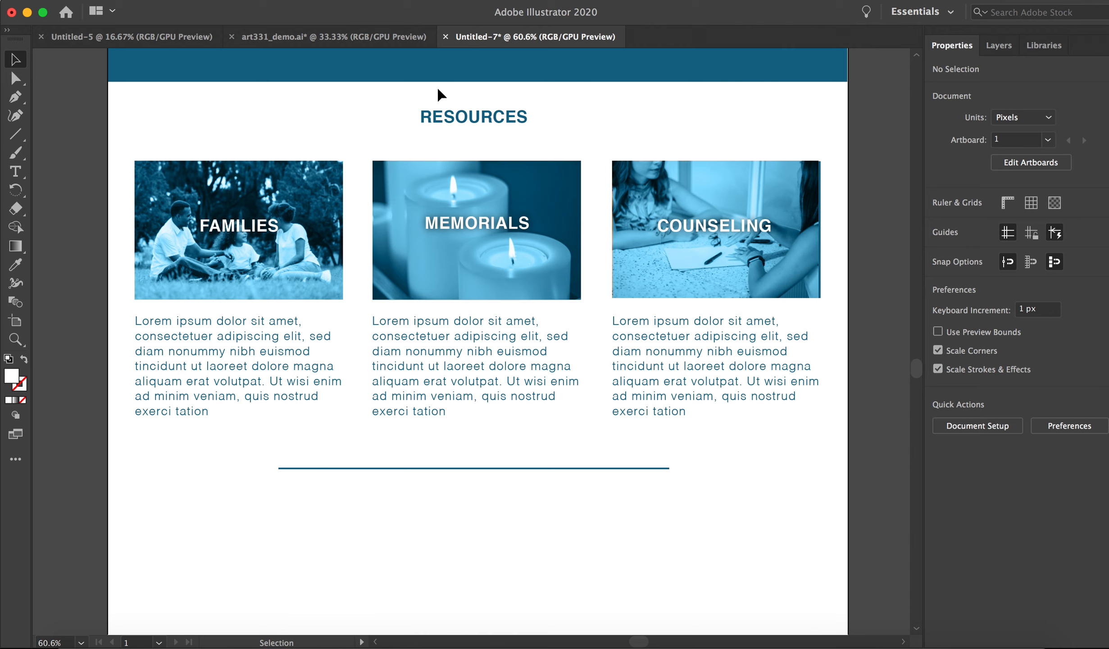
Copy the Support section and footer from art331_demo.ai into the new document, aligning the footer with the artboard's lower edge.
click(383, 35)
scroll(750, 264, down, 5)
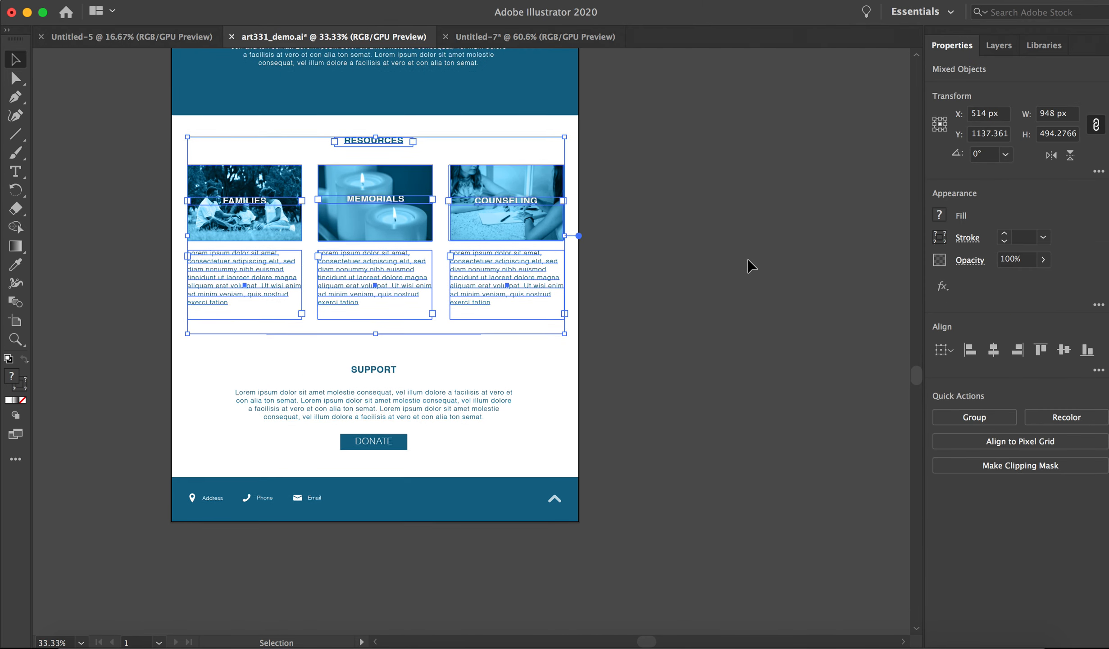
click(733, 330)
drag(156, 329, 588, 509)
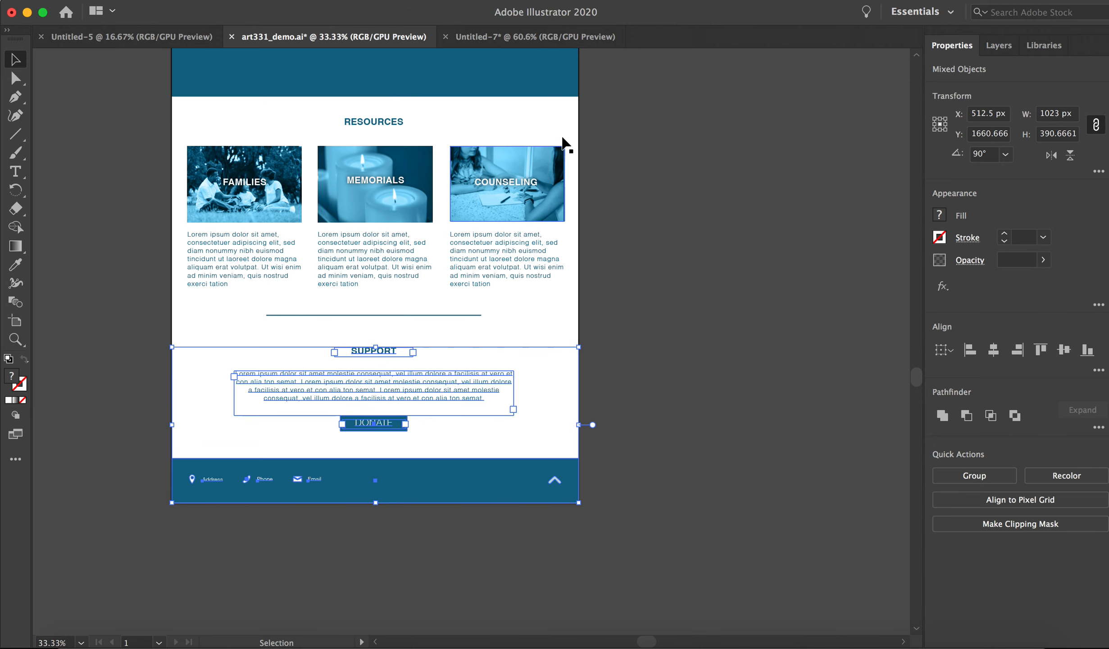
click(571, 38)
scroll(770, 389, down, 5)
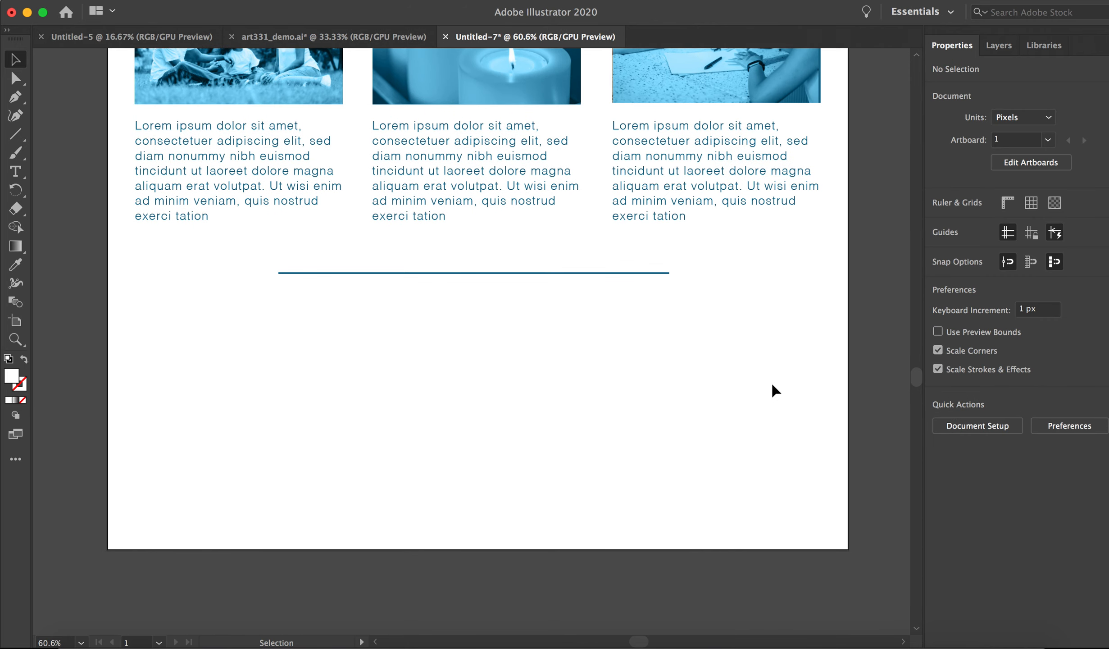
key(super+v)
drag(644, 466, 652, 526)
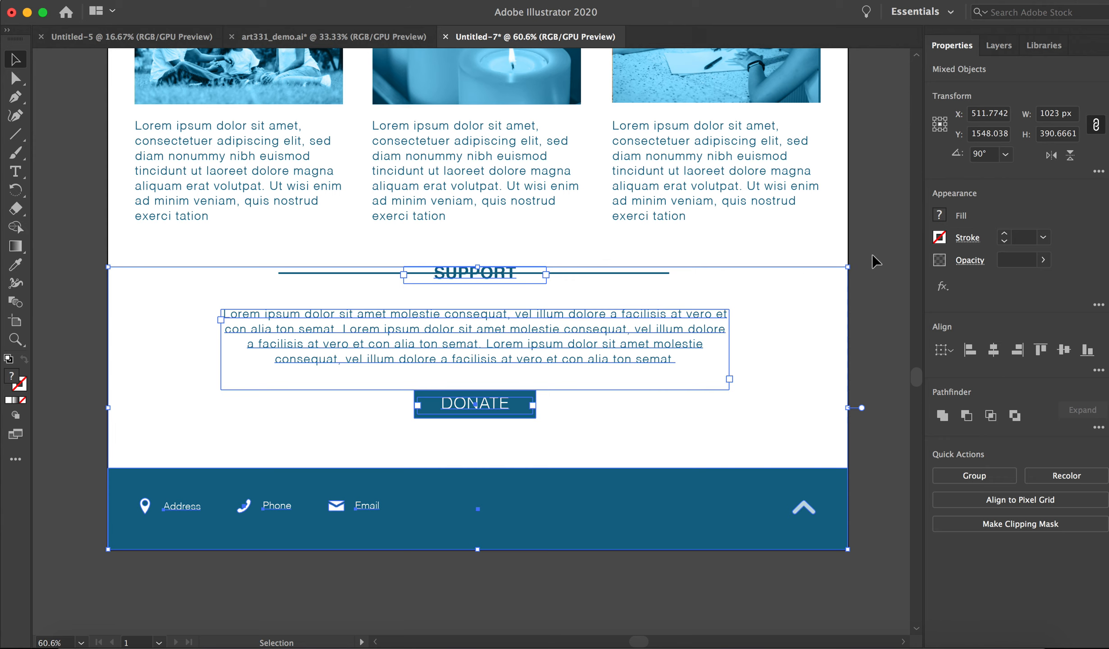
click(870, 276)
Extend the artboard further downward below the footer to make room for moving the Support section clear of the divider line.
click(632, 273)
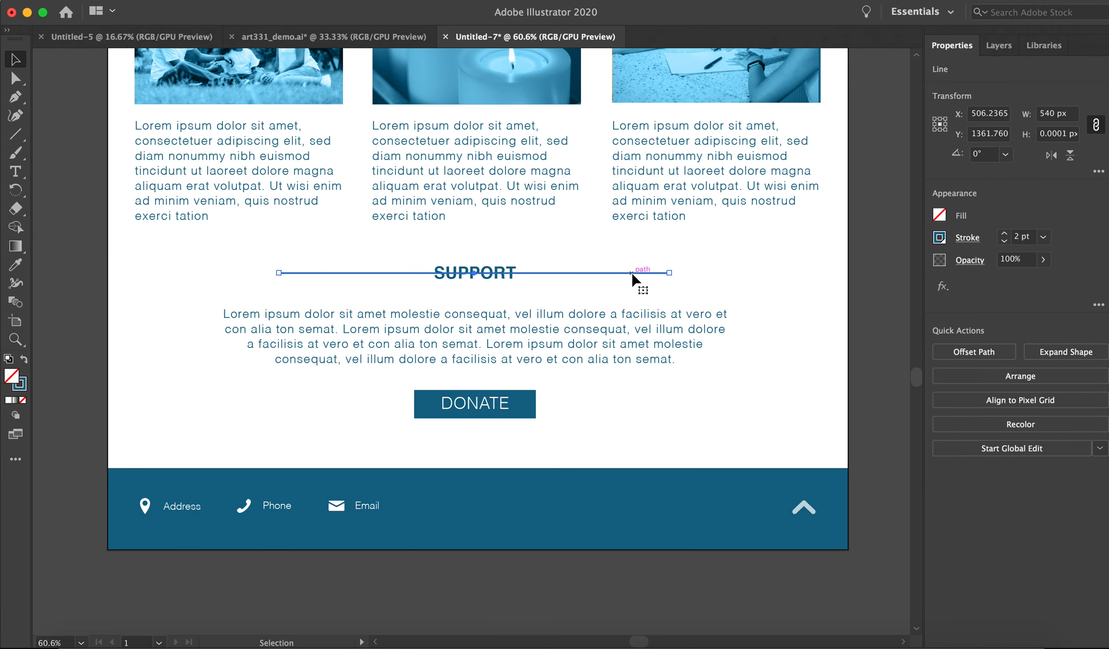
click(112, 292)
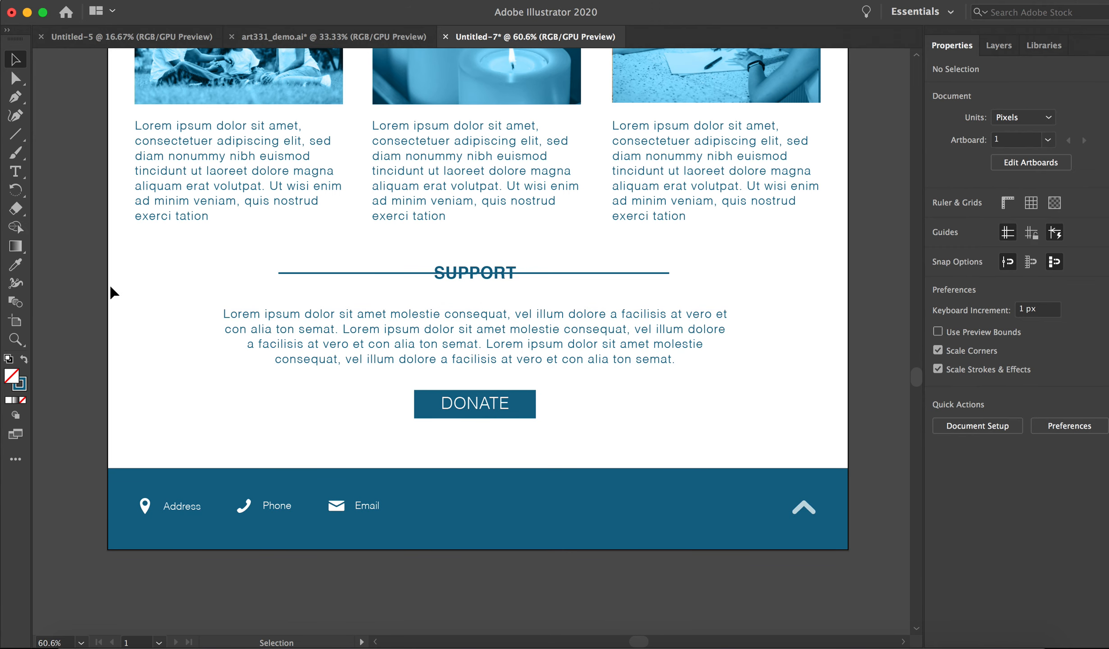
click(16, 321)
scroll(582, 414, down, 5)
drag(478, 413, 478, 570)
click(15, 58)
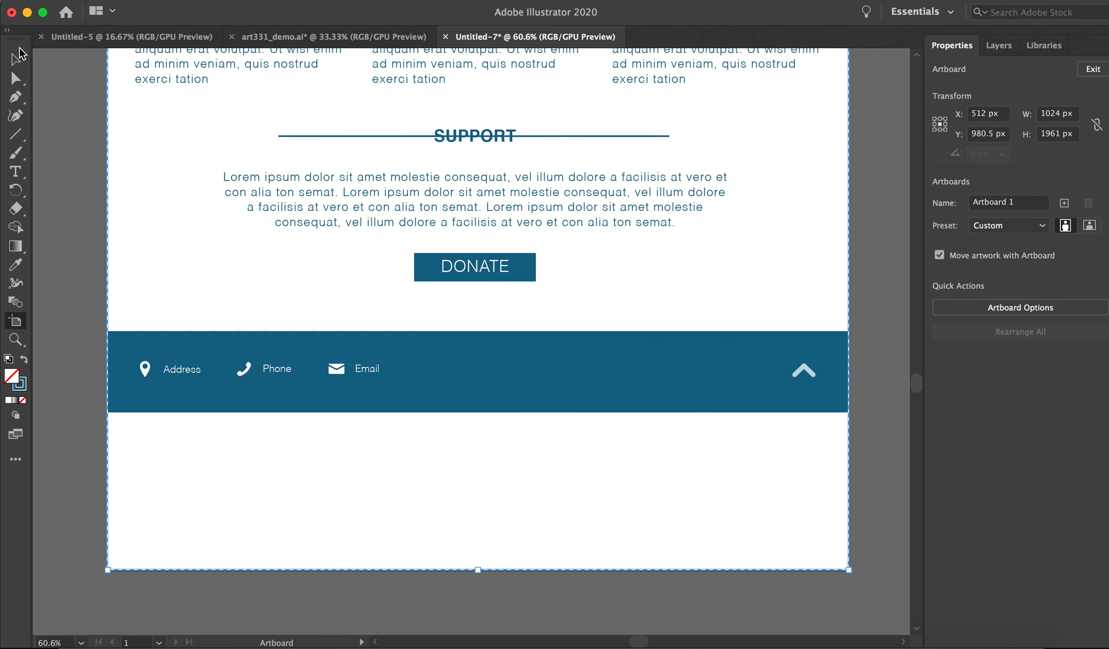
Move the Support heading, text, Donate button and footer together down to the artboard's lower edge, at about Y 1766 px.
click(462, 137)
shift+click(477, 210)
shift+click(494, 275)
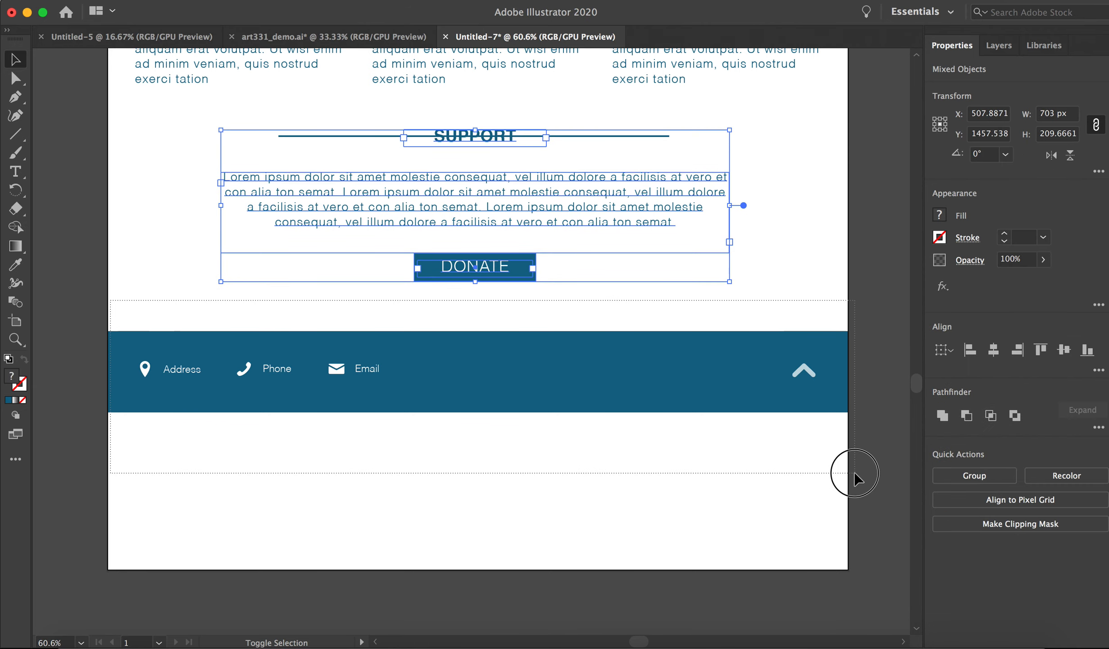
shift+click(303, 406)
drag(173, 393, 175, 549)
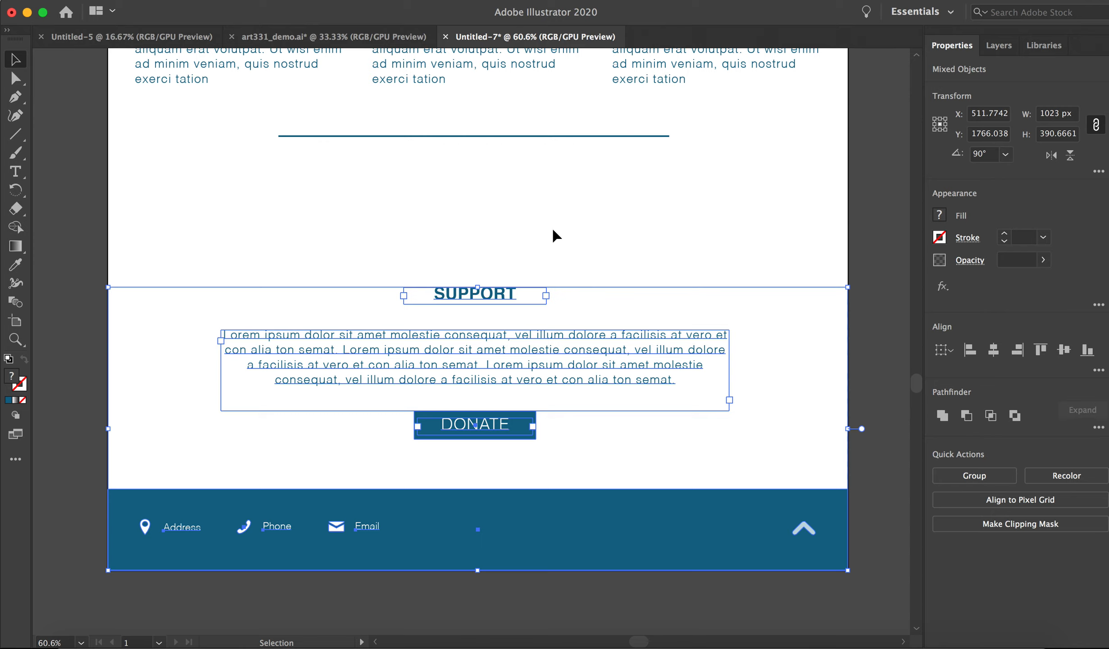
Move the Support section and footer up together to about Y 1623 px, leaving a modest gap beneath the divider line.
drag(528, 287, 522, 231)
drag(150, 249, 854, 577)
drag(492, 297, 492, 209)
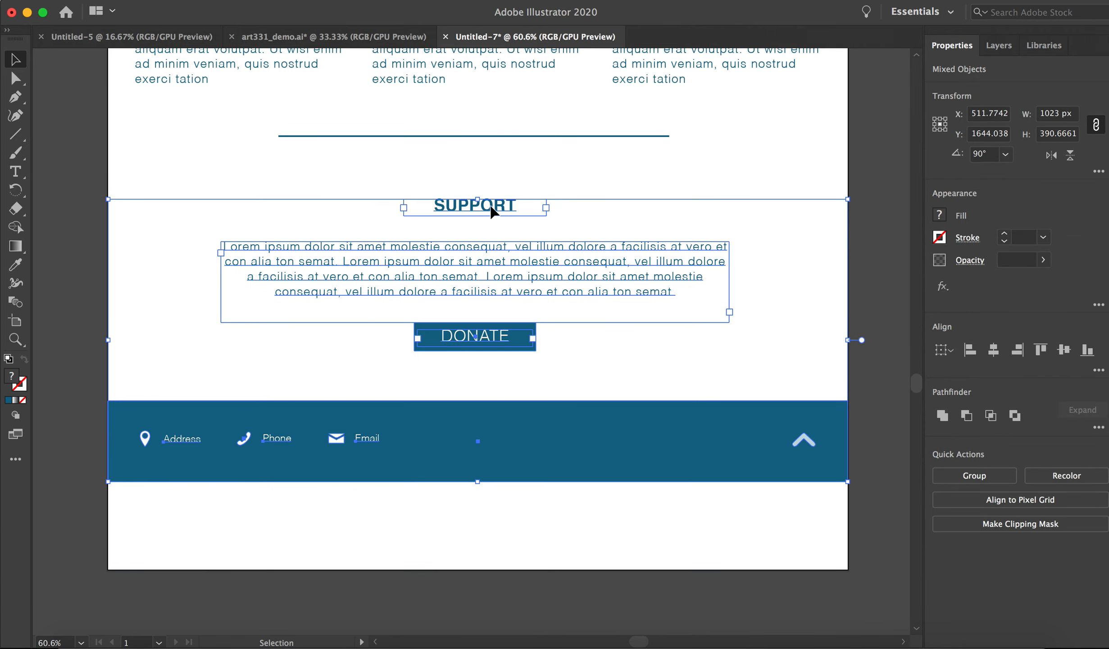
key(Up)
key(Up)
key(Up)
key(Up)
key(Up)
key(Up)
key(Up)
key(Up)
key(Up)
key(Up)
key(Up)
key(Up)
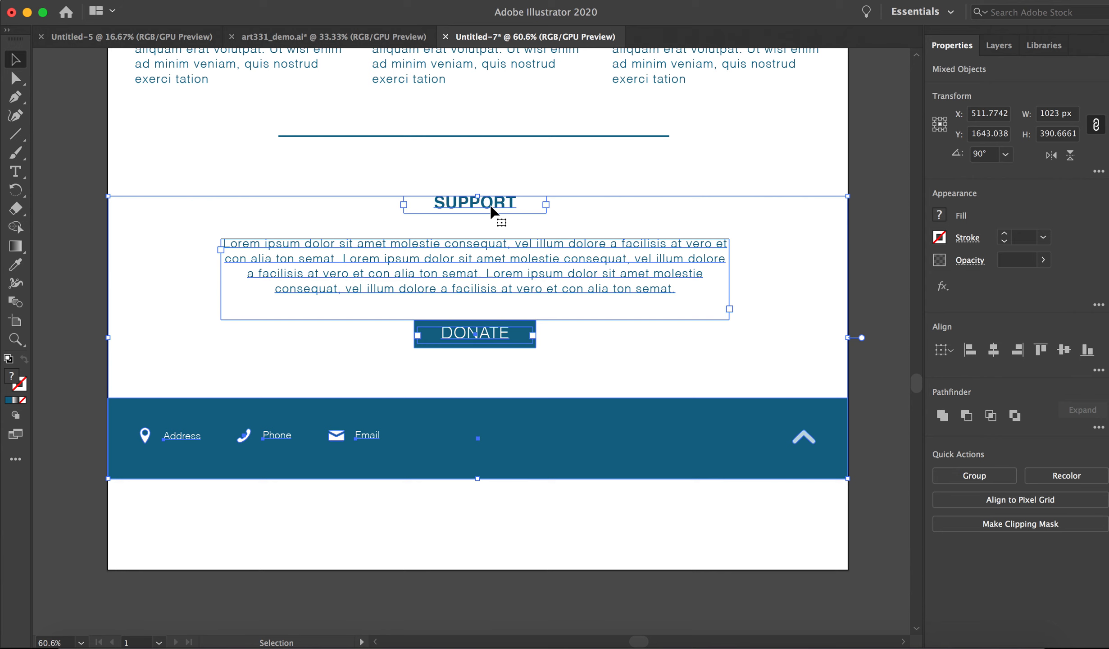
key(Up)
key(Up)
key(Up)
key(Up)
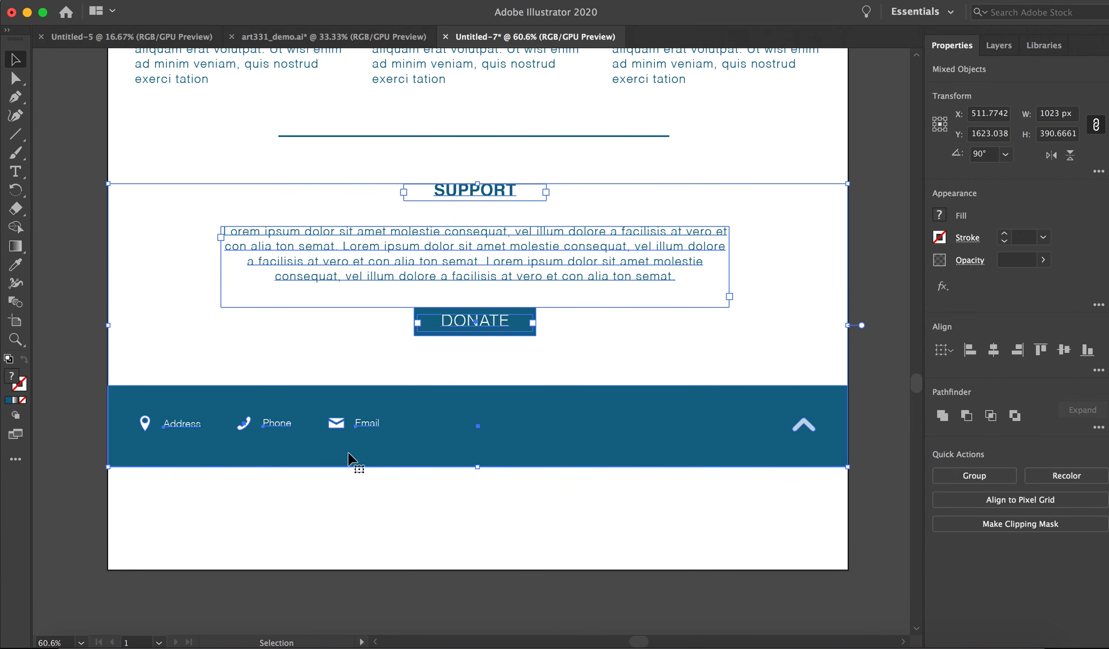
Shorten the artboard so its lower edge meets the bottom of the footer.
click(345, 496)
key(shift+o)
drag(478, 570, 467, 466)
click(16, 59)
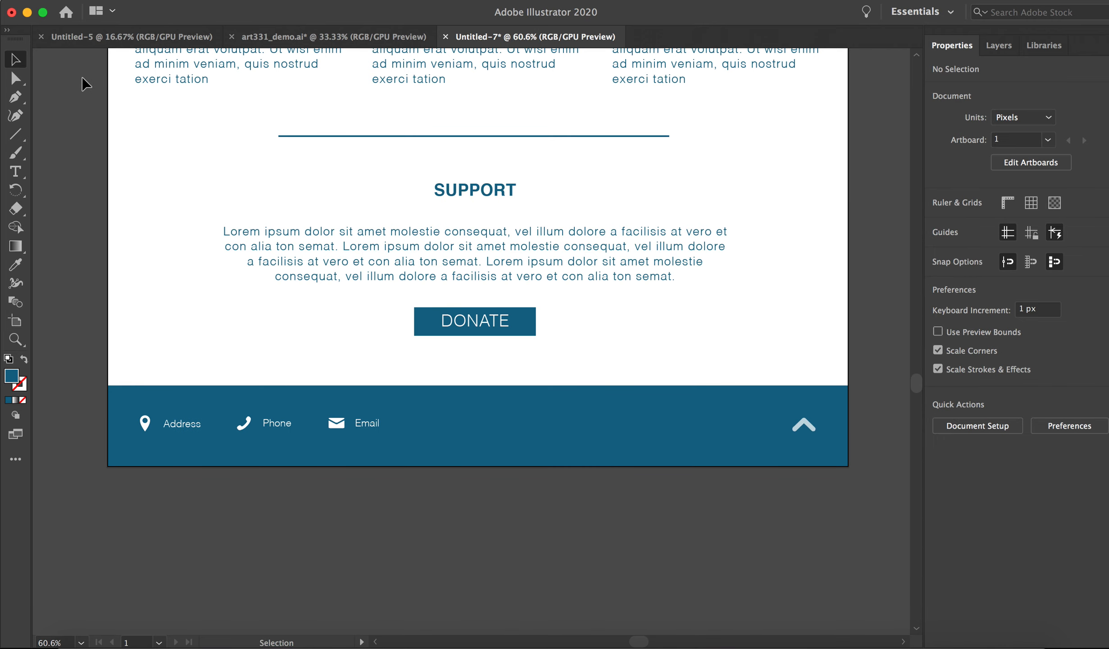
Review the assembled page from the Support section up to the header and back down to the Resources section.
scroll(124, 91, up, 10)
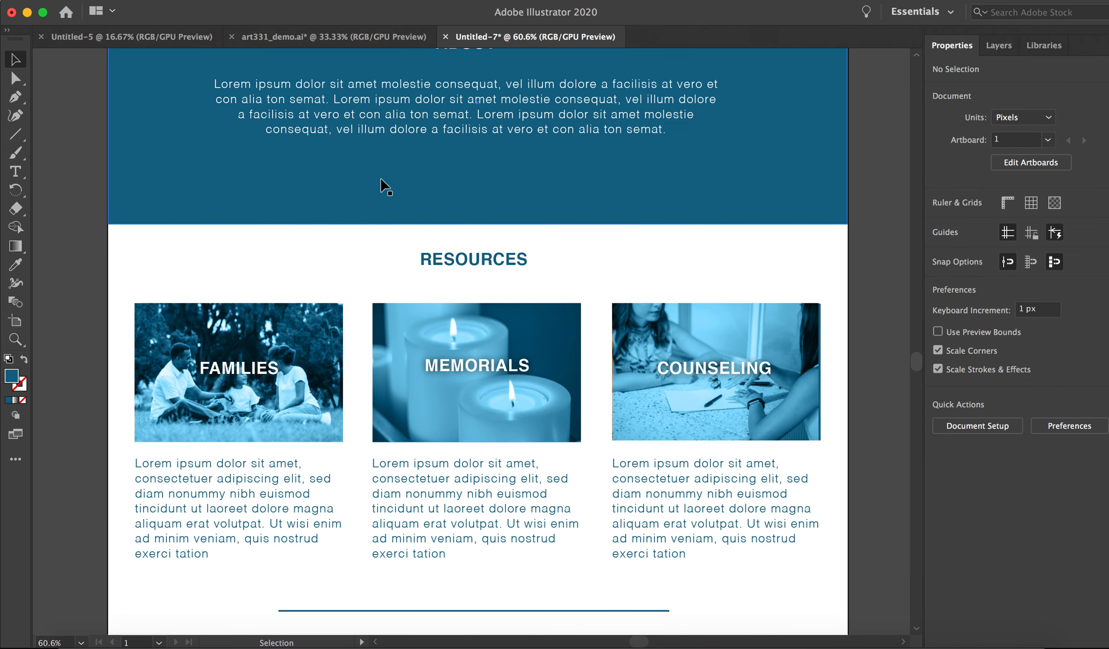
scroll(401, 187, up, 3)
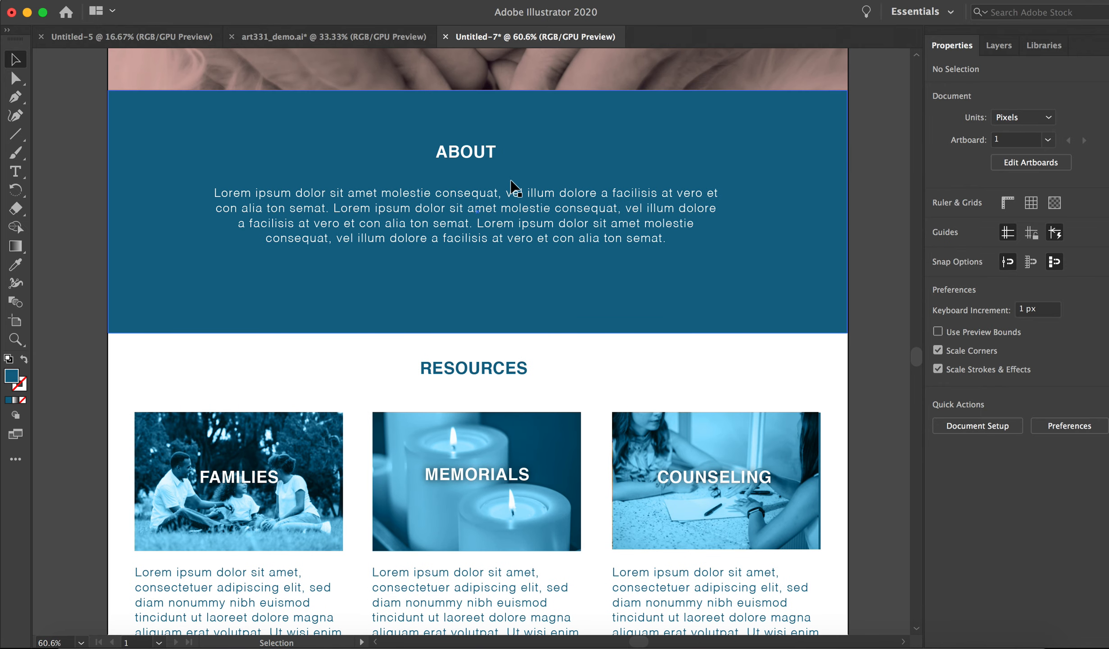
scroll(513, 187, up, 10)
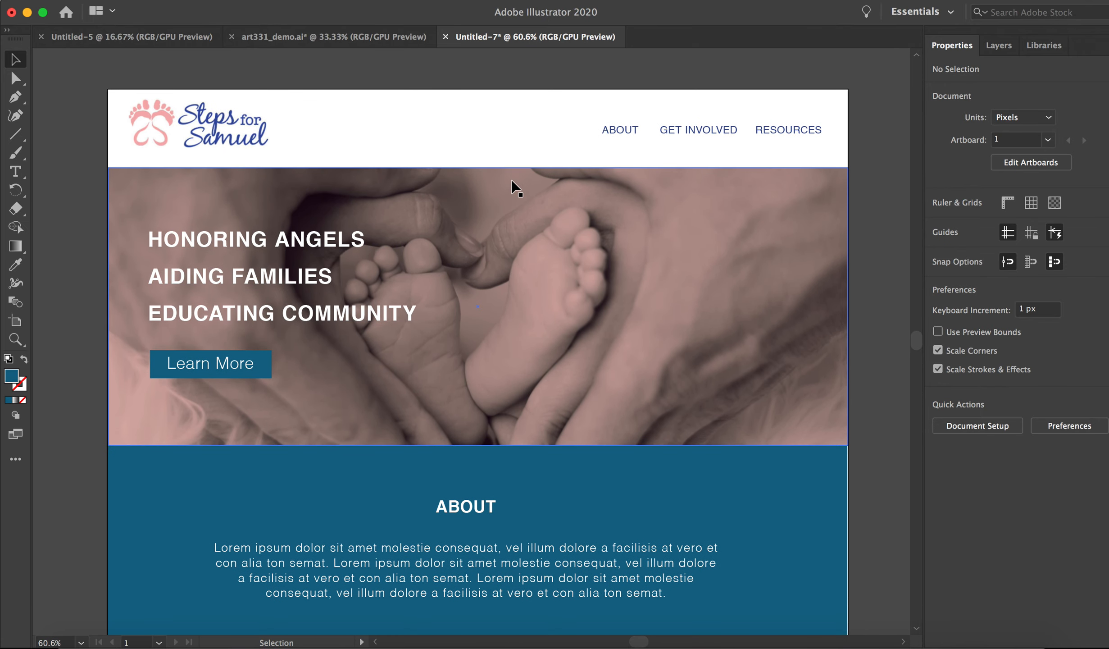
scroll(664, 183, down, 2)
scroll(654, 183, right, 2)
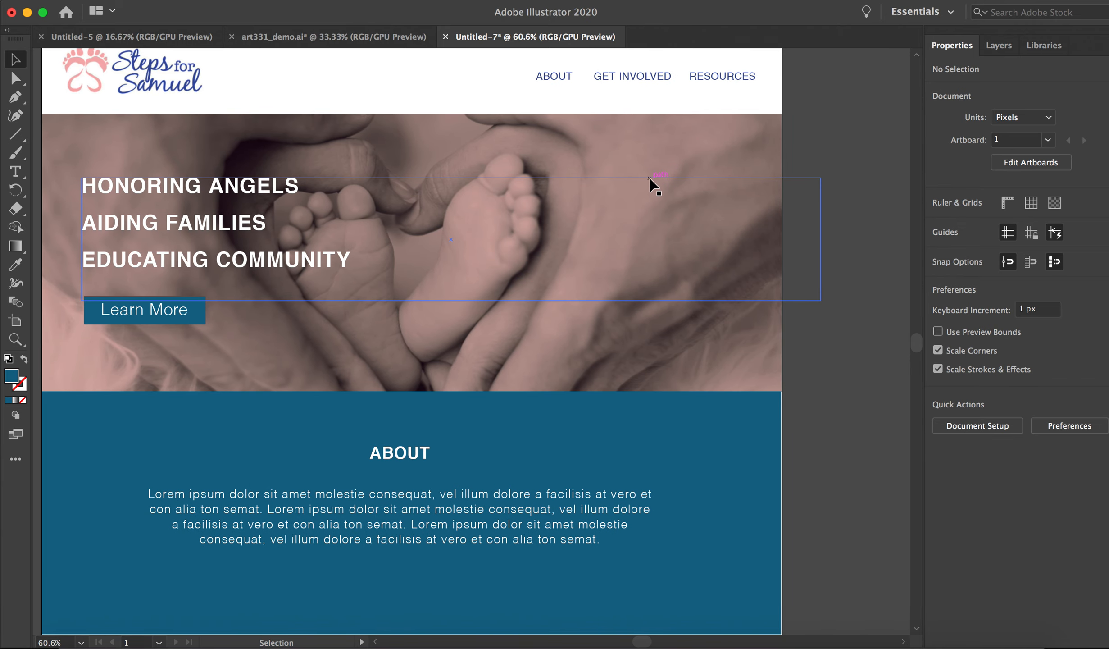
scroll(847, 141, right, 2)
scroll(849, 147, down, 4)
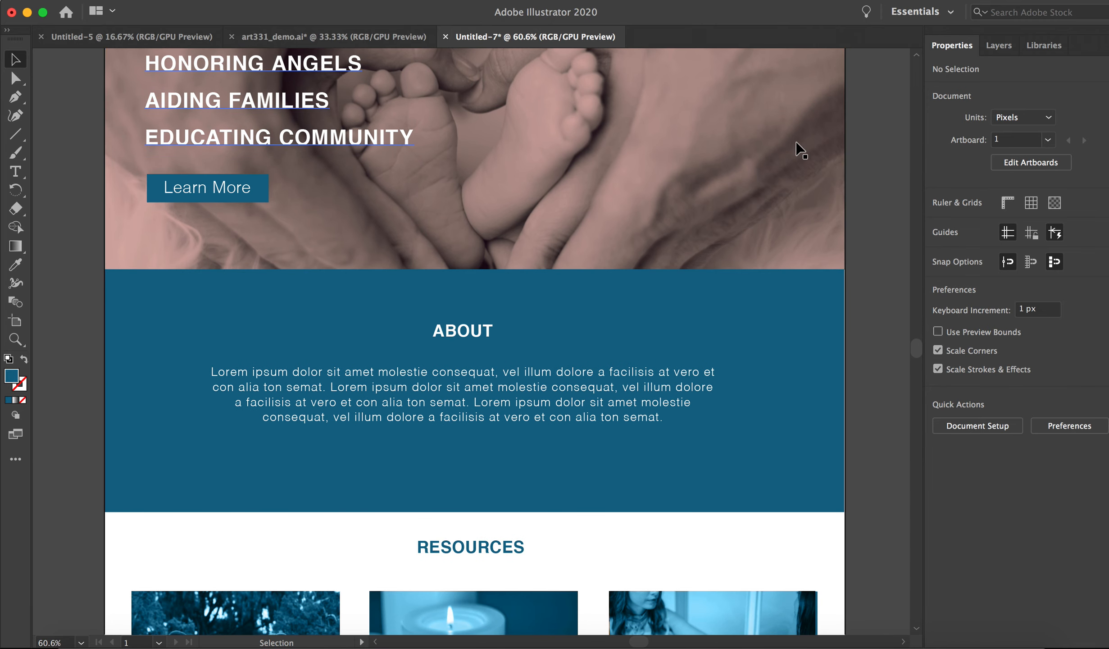
scroll(797, 149, down, 5)
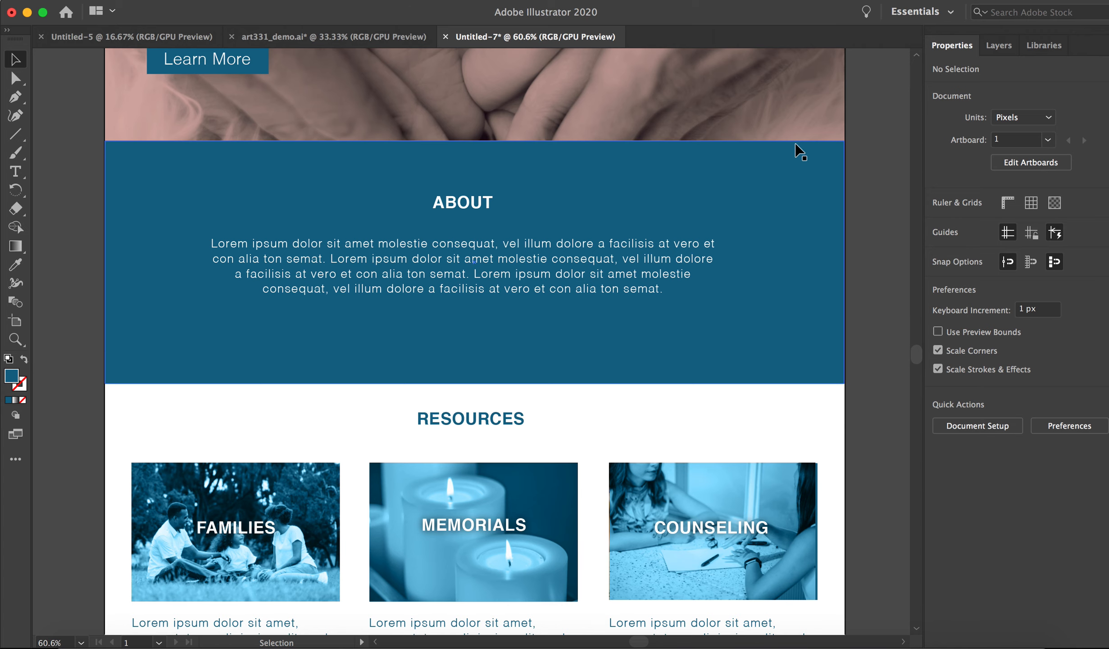
scroll(797, 149, down, 7)
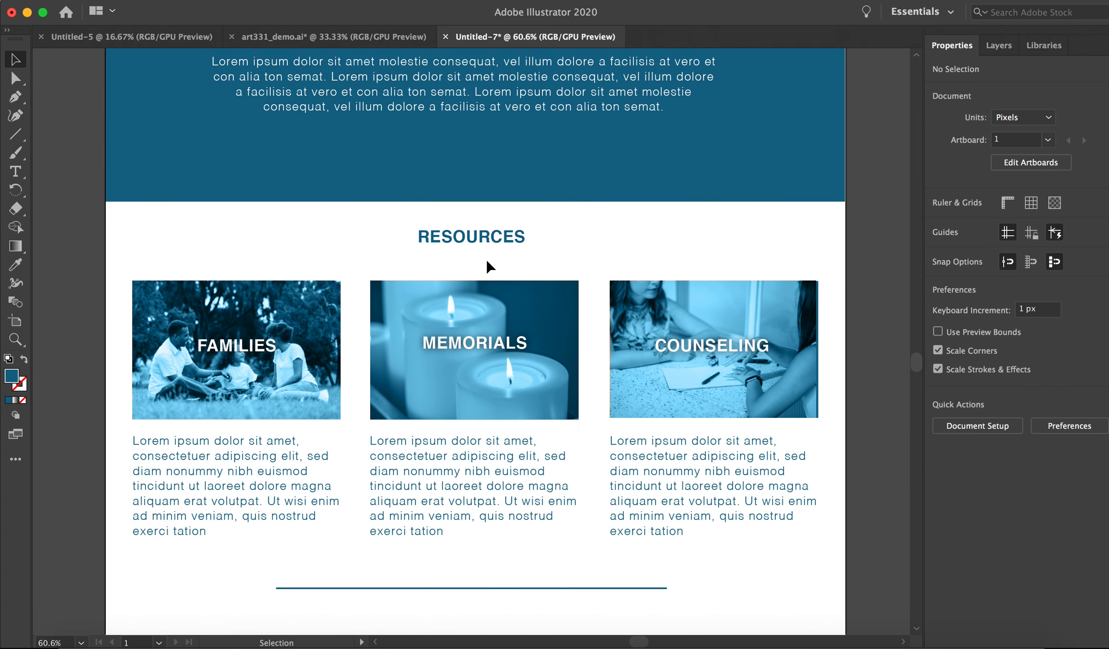
Move the blue overlay off the Families photo to expose the original image, and return it to its place.
click(284, 316)
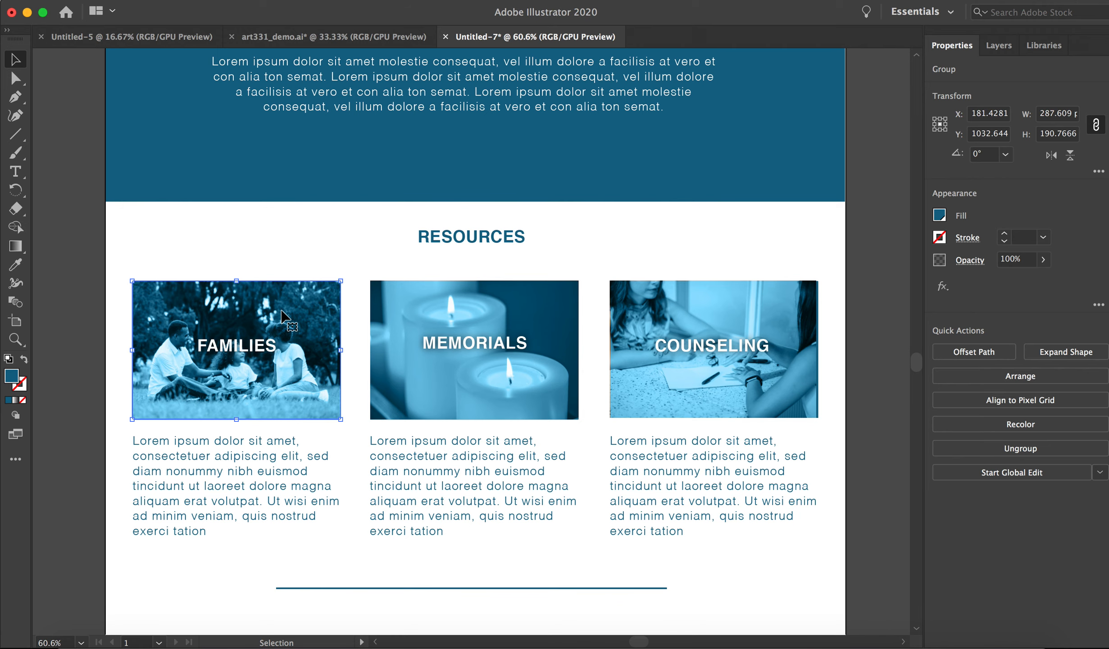
scroll(293, 315, left, 3)
drag(323, 306, 81, 303)
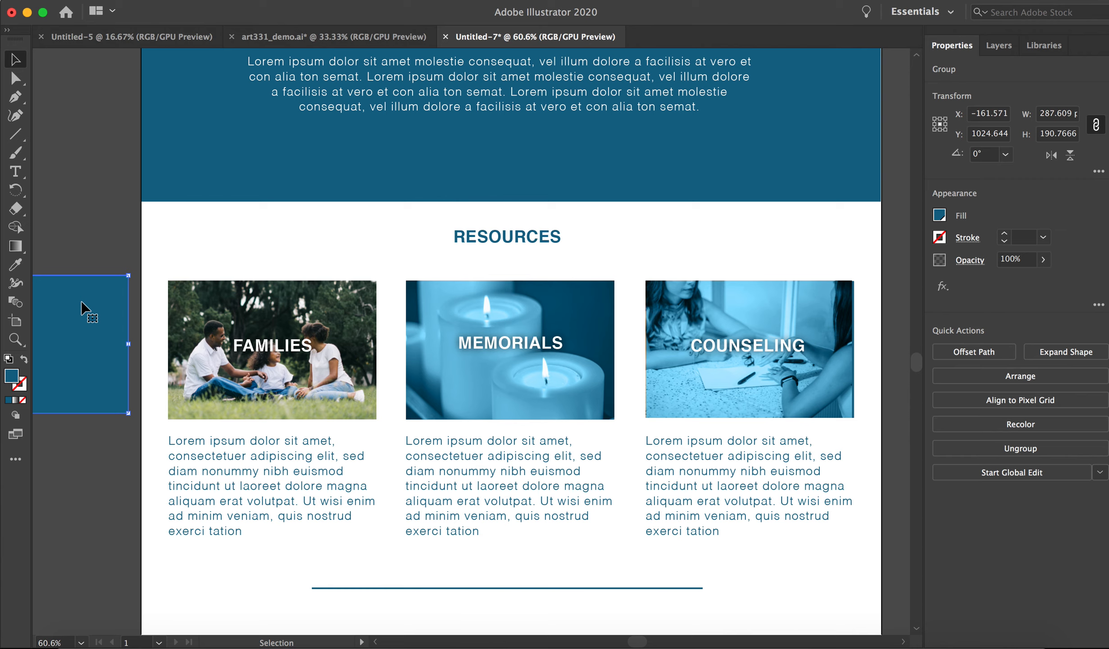
drag(97, 307, 347, 316)
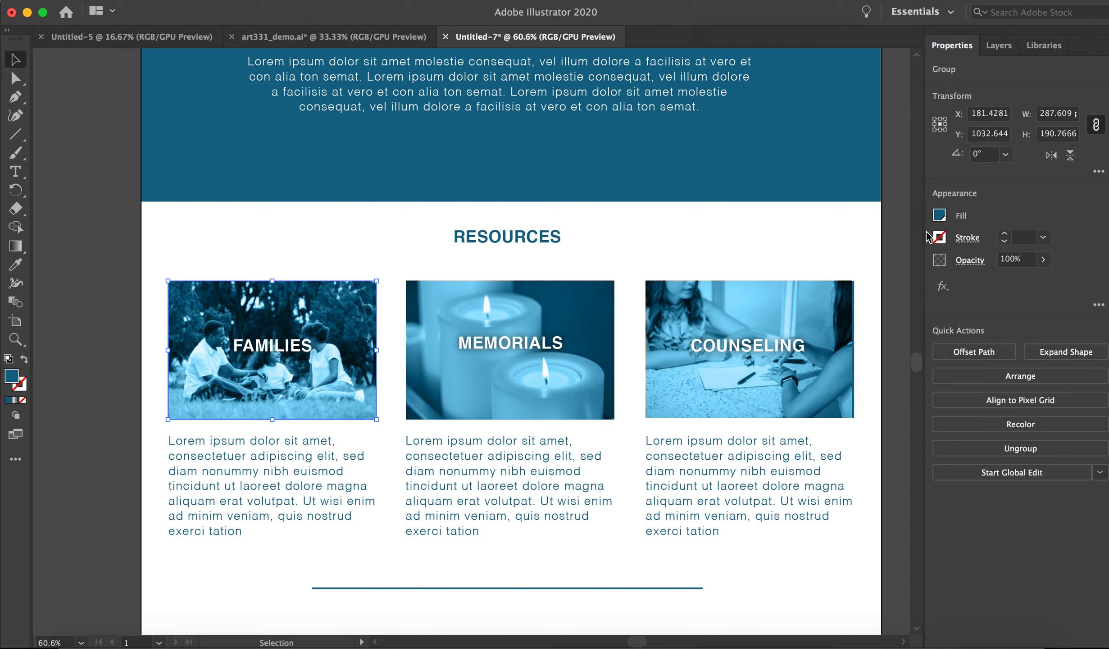
Set the blending mode of the blue overlay on the Families photo to Normal.
click(970, 261)
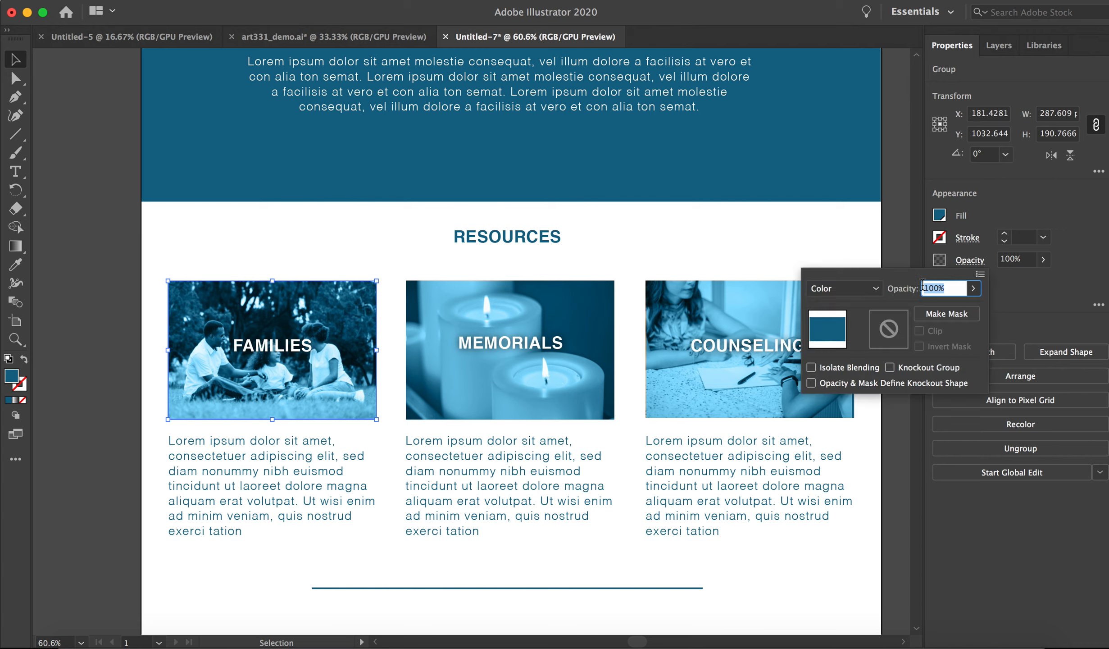
click(874, 288)
click(839, 306)
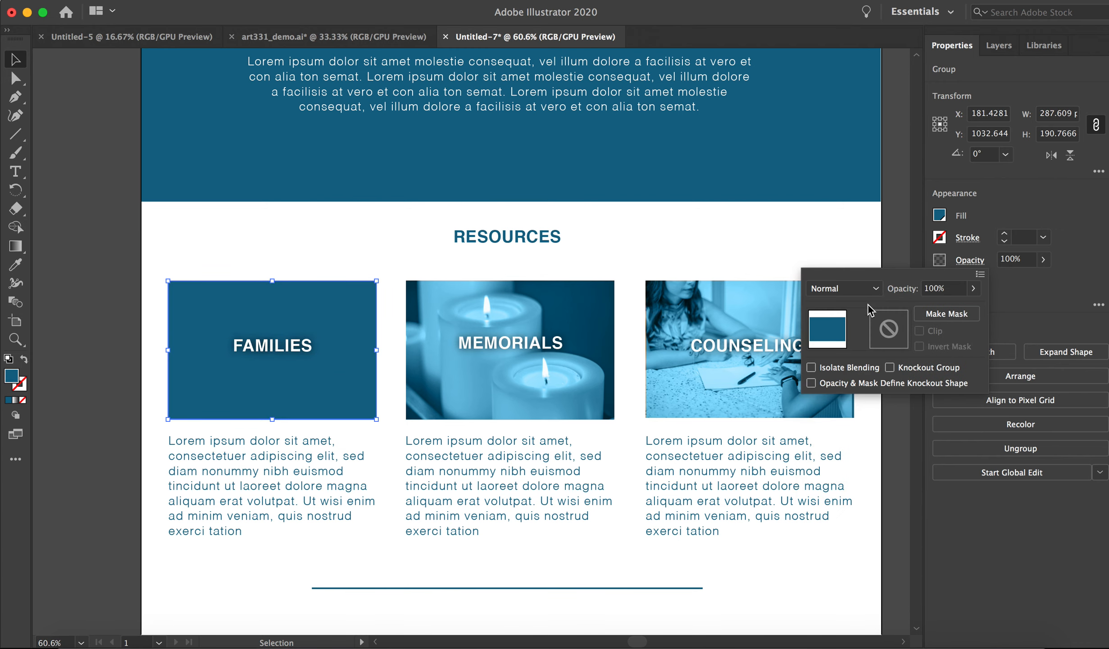
click(1047, 298)
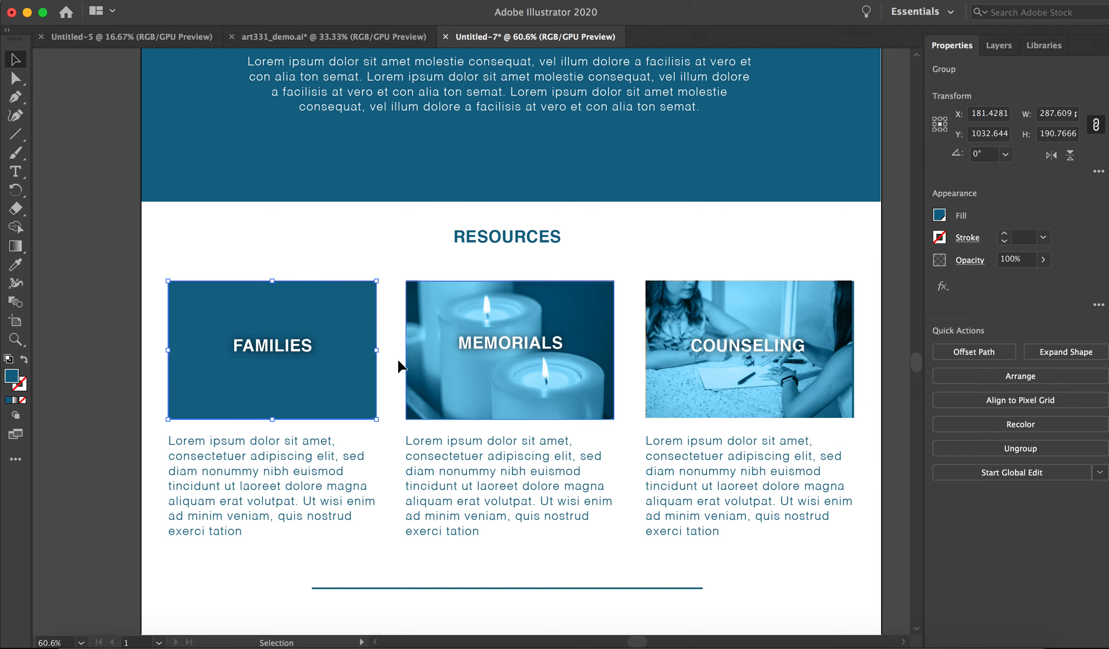
Restore the Families overlay's blending mode to Color and deselect it.
click(969, 266)
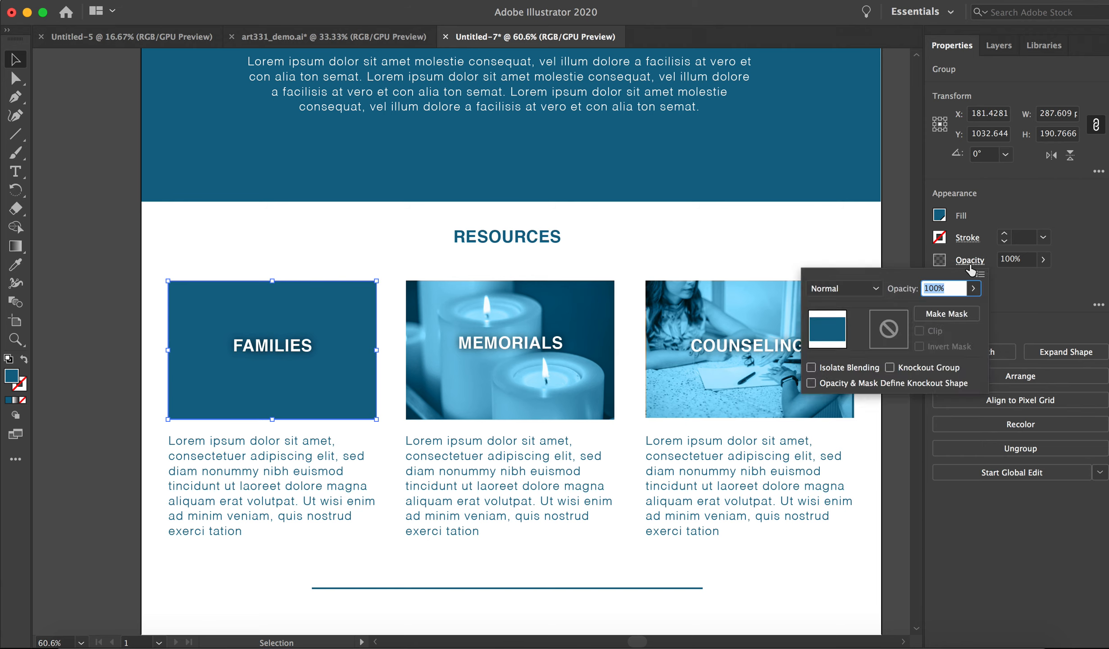
click(861, 297)
click(836, 576)
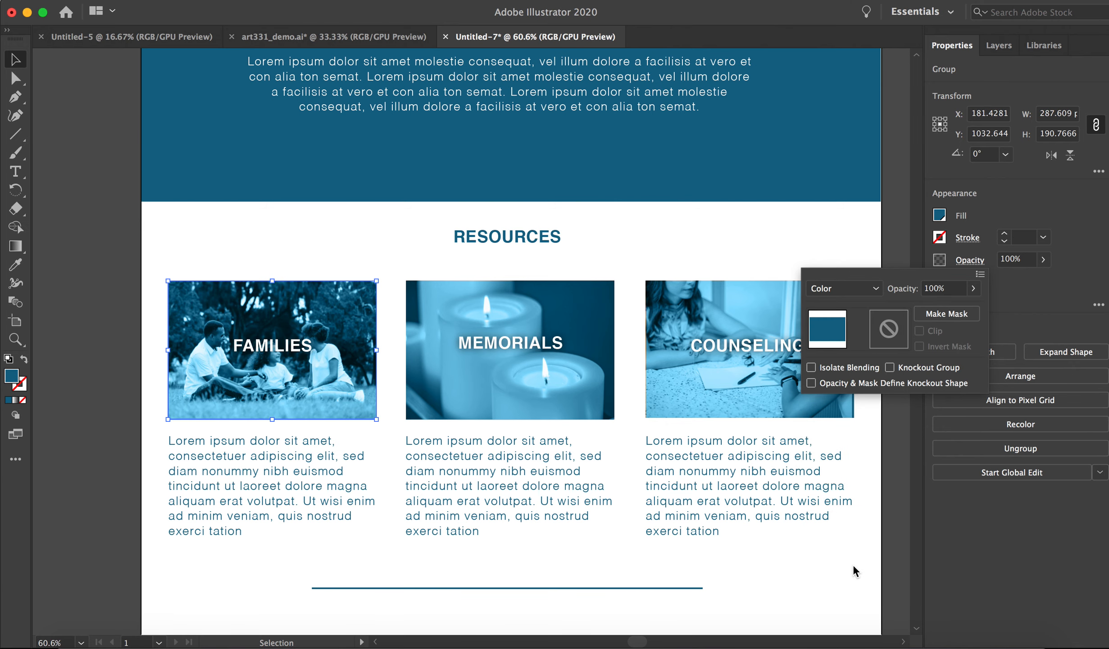
click(82, 149)
click(93, 171)
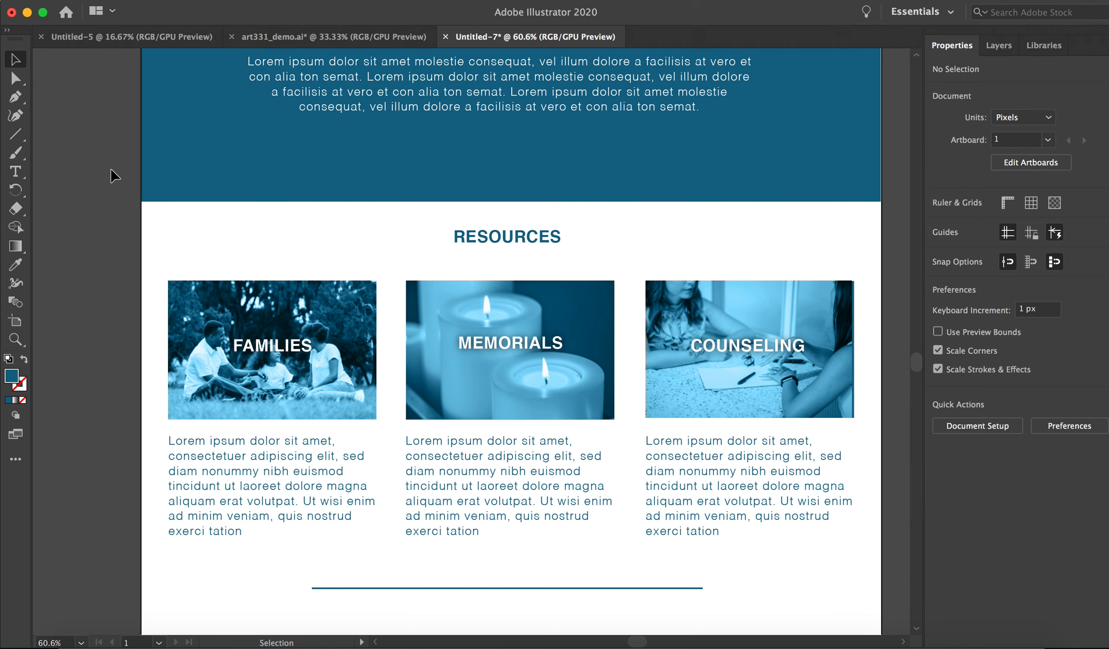
Duplicate the About heading and place the copy over the Resources heading, at about X 523.5 px, Y 867.6 px.
scroll(500, 208, up, 5)
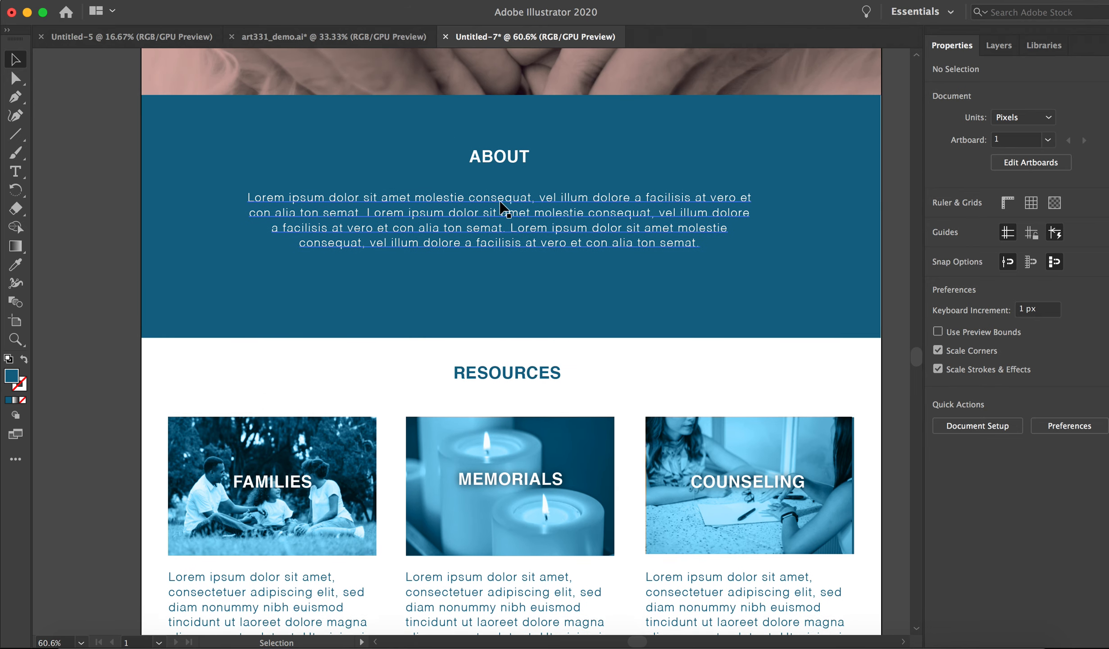
scroll(499, 208, up, 10)
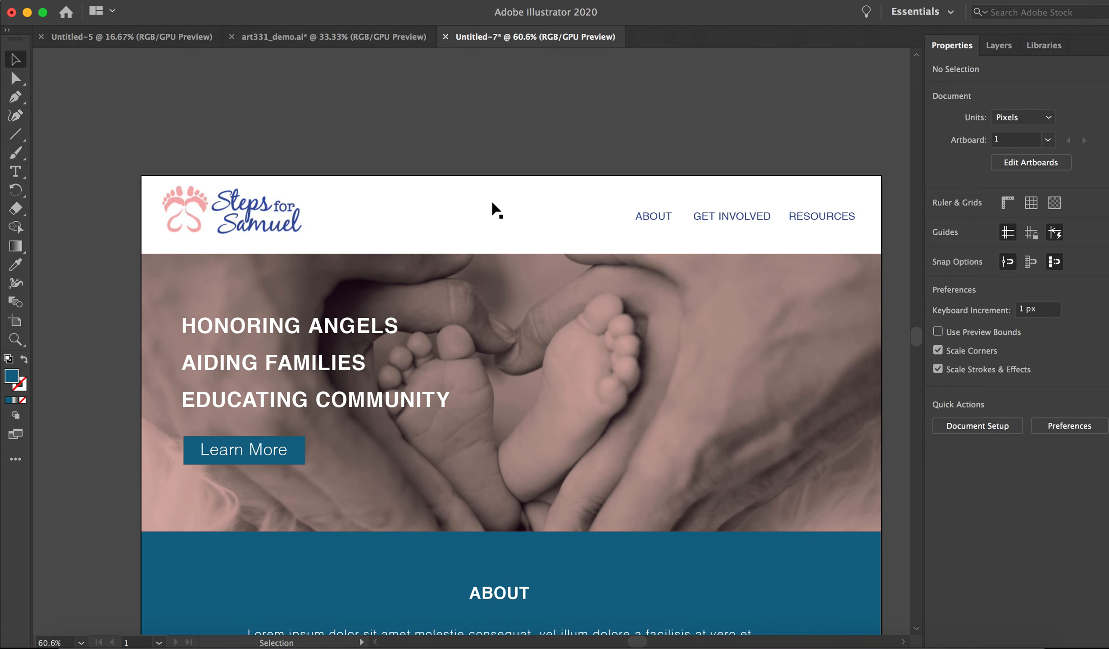
scroll(492, 208, down, 4)
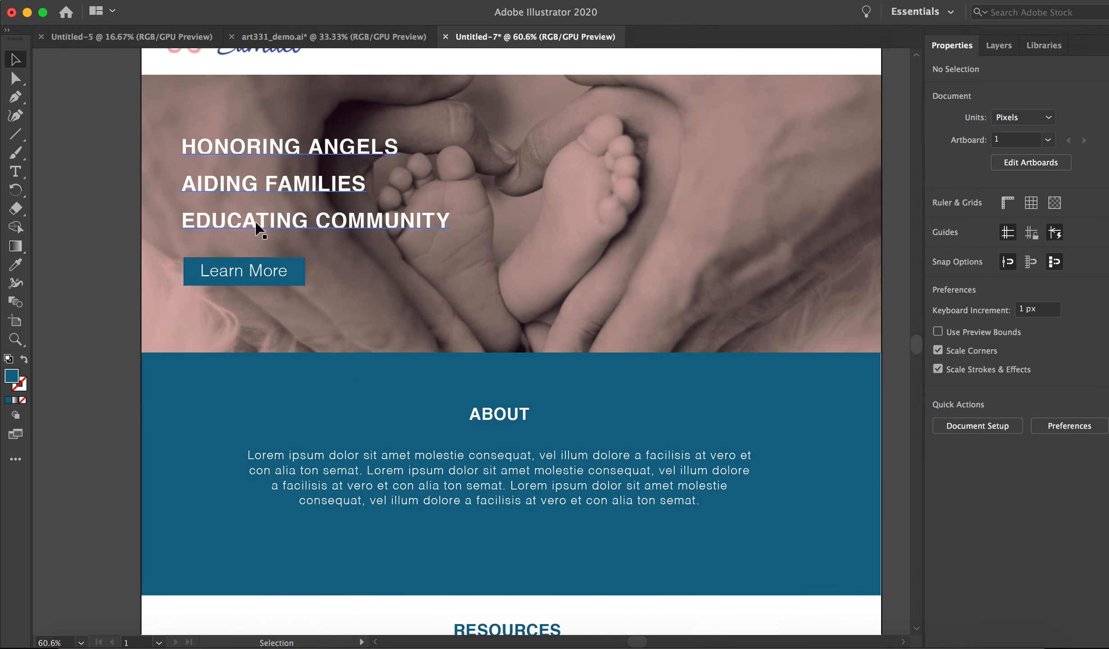
scroll(563, 246, down, 5)
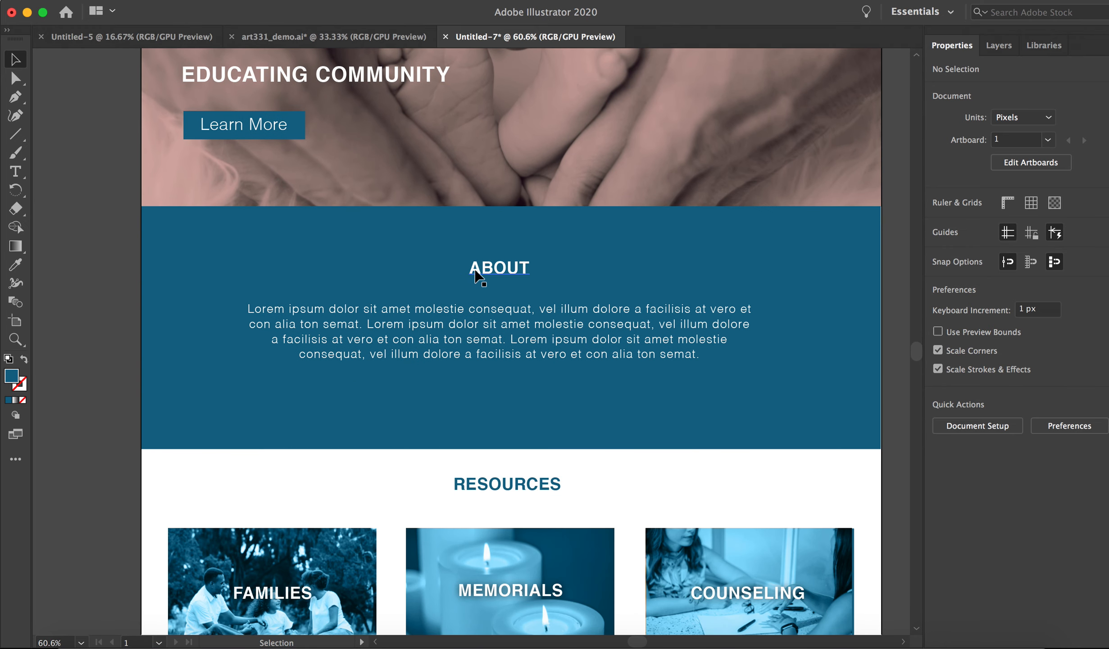
click(494, 276)
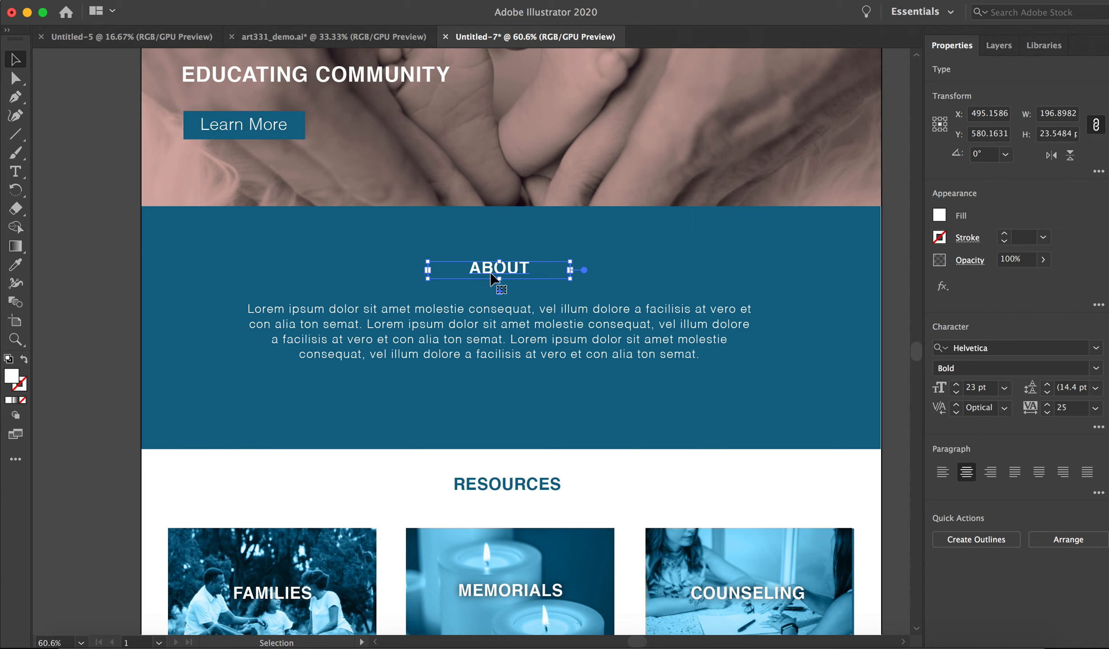
key(super+c)
key(super+v)
drag(490, 342, 539, 479)
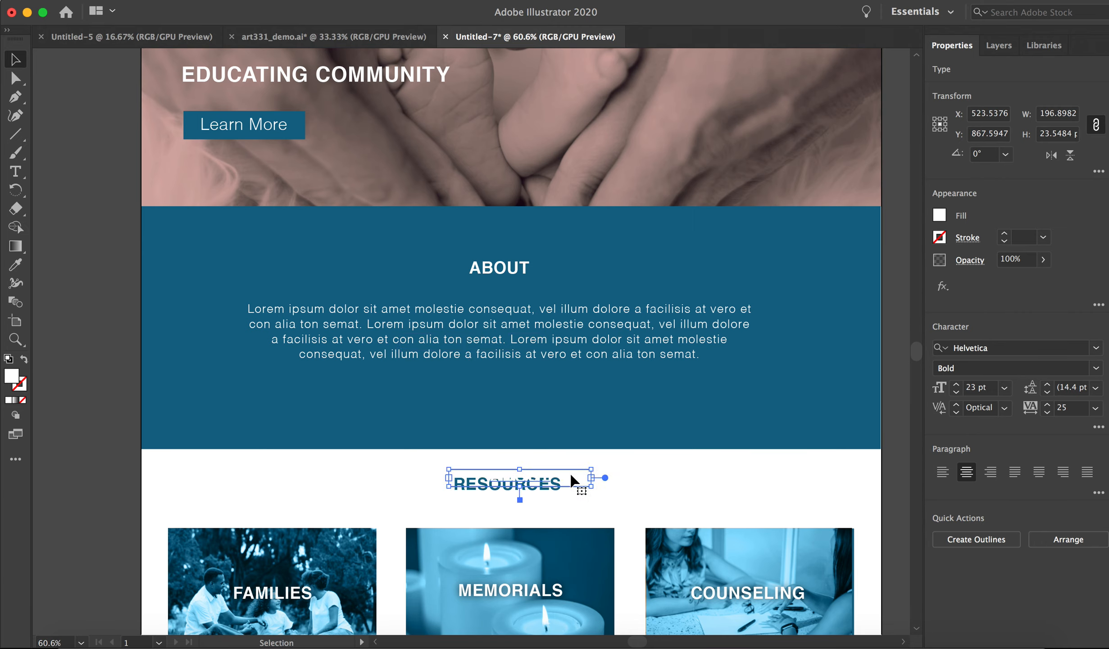
Remove the duplicated heading lying over the Resources heading and clear the selection.
click(572, 481)
Examine the whole page from the header to the footer, comparing the section headings and layout at 33.33% zoom.
scroll(669, 179, down, 5)
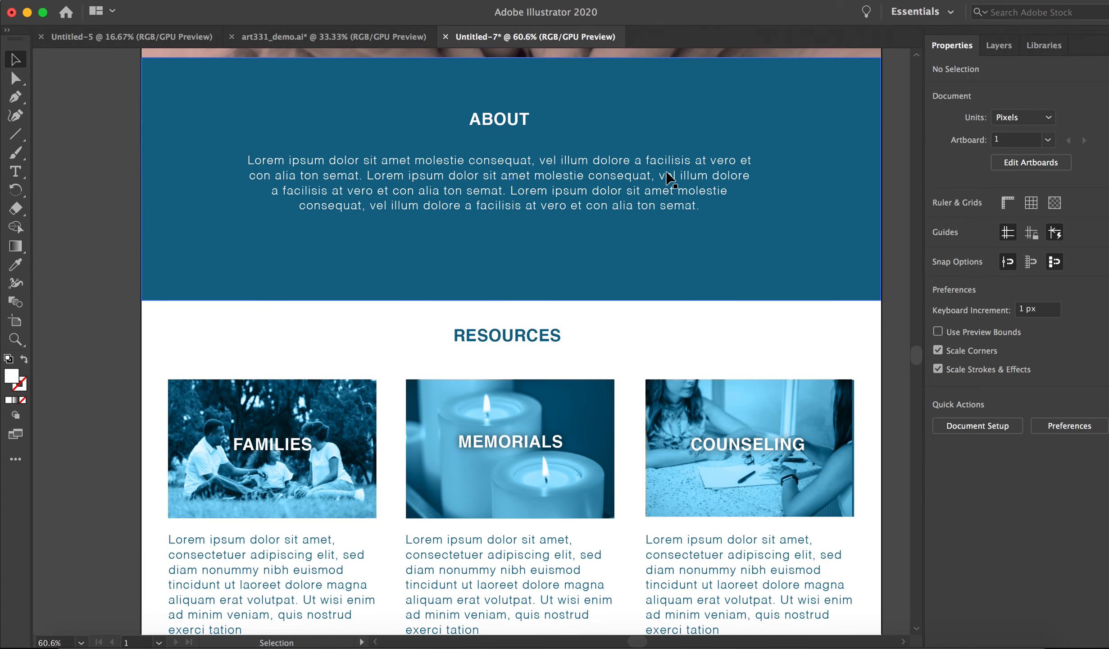
scroll(669, 179, down, 5)
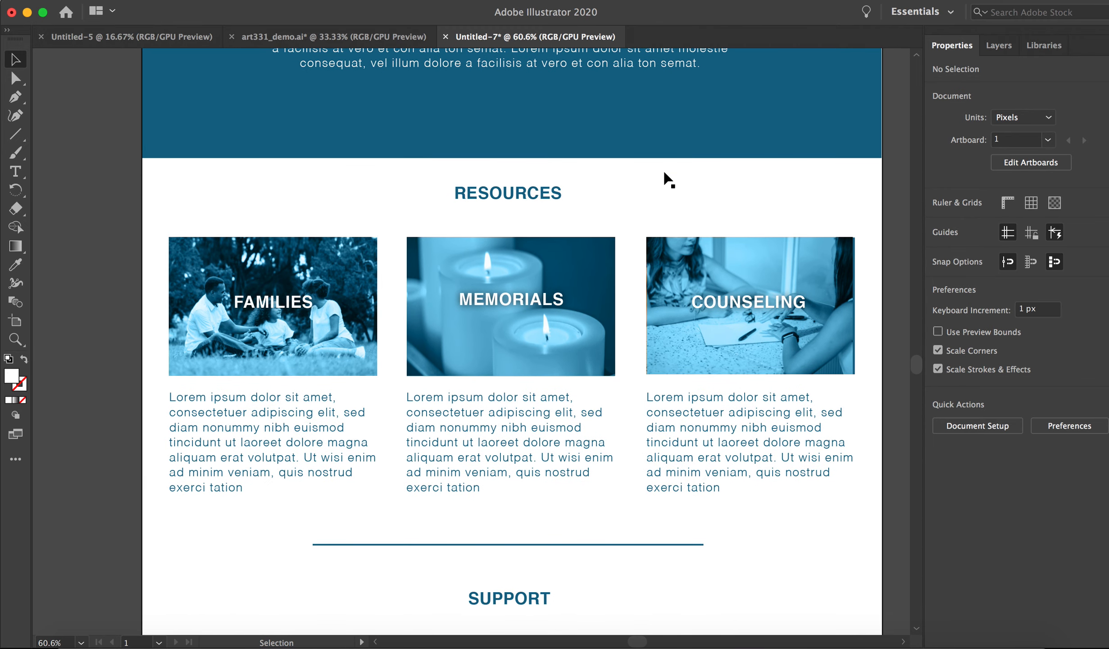
scroll(669, 178, up, 15)
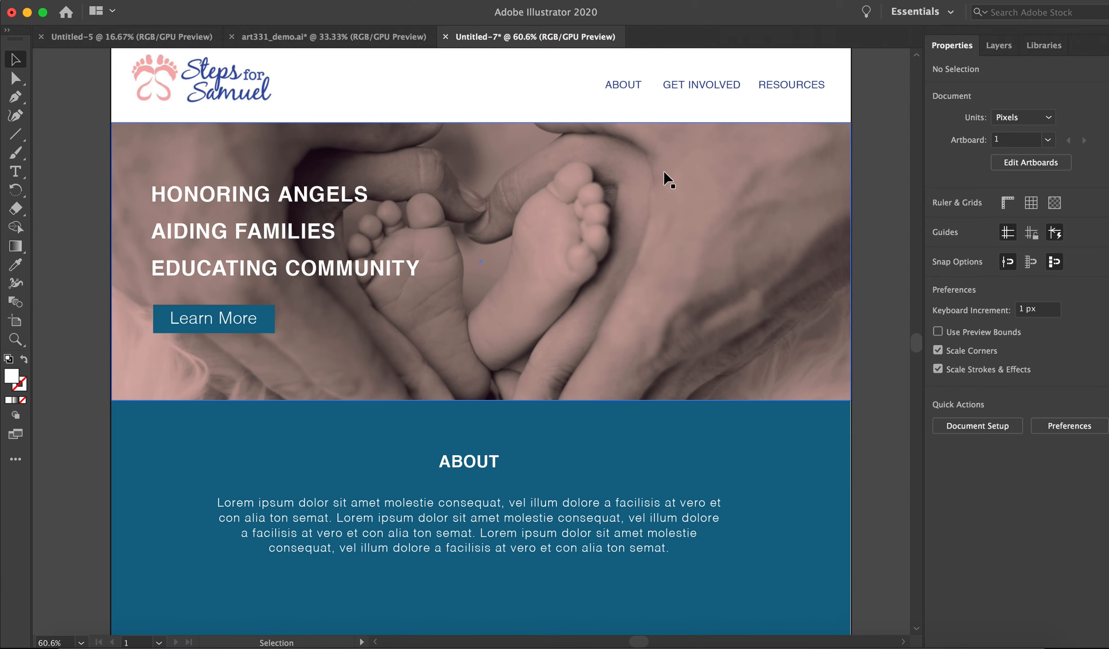
scroll(667, 180, down, 3)
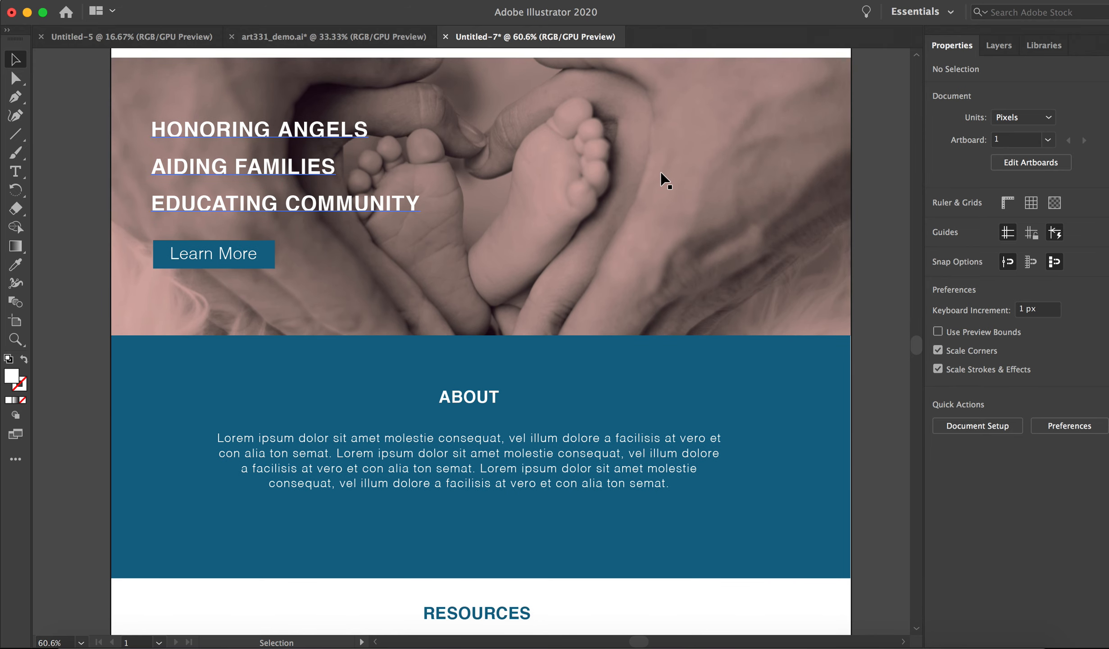
scroll(665, 180, down, 15)
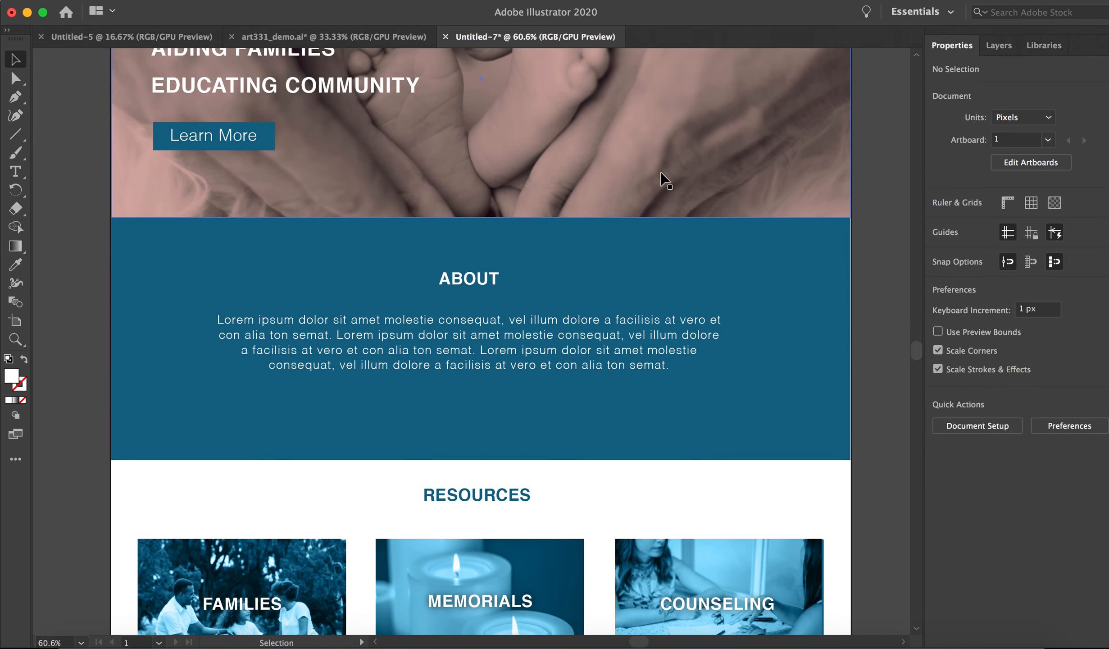
scroll(663, 179, up, 2)
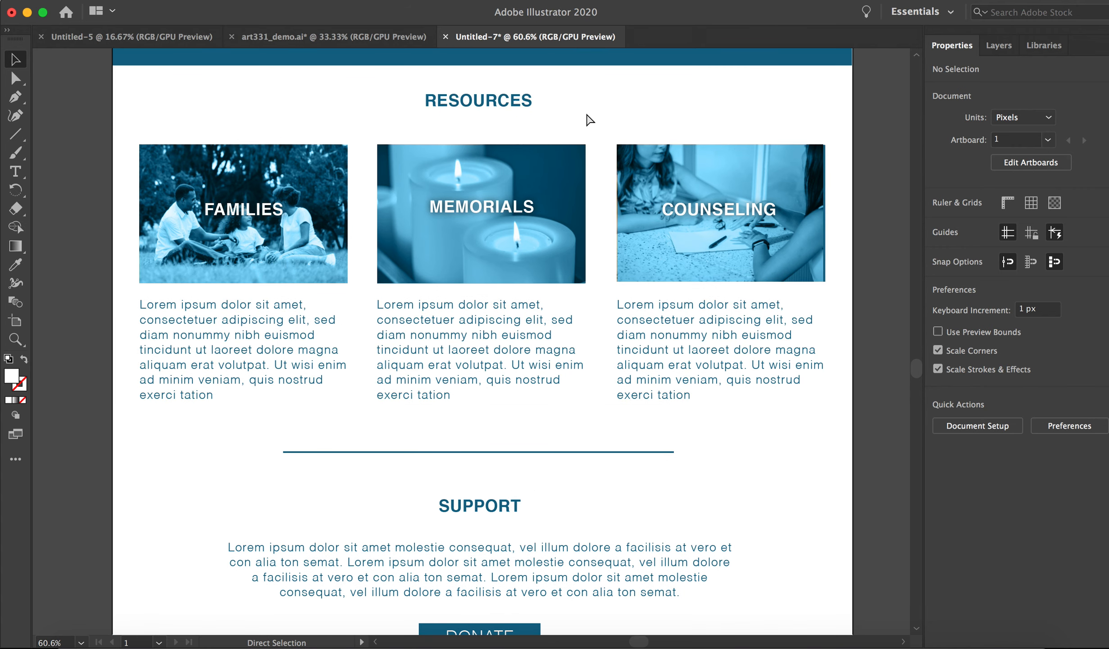
key(super+minus)
key(super+minus)
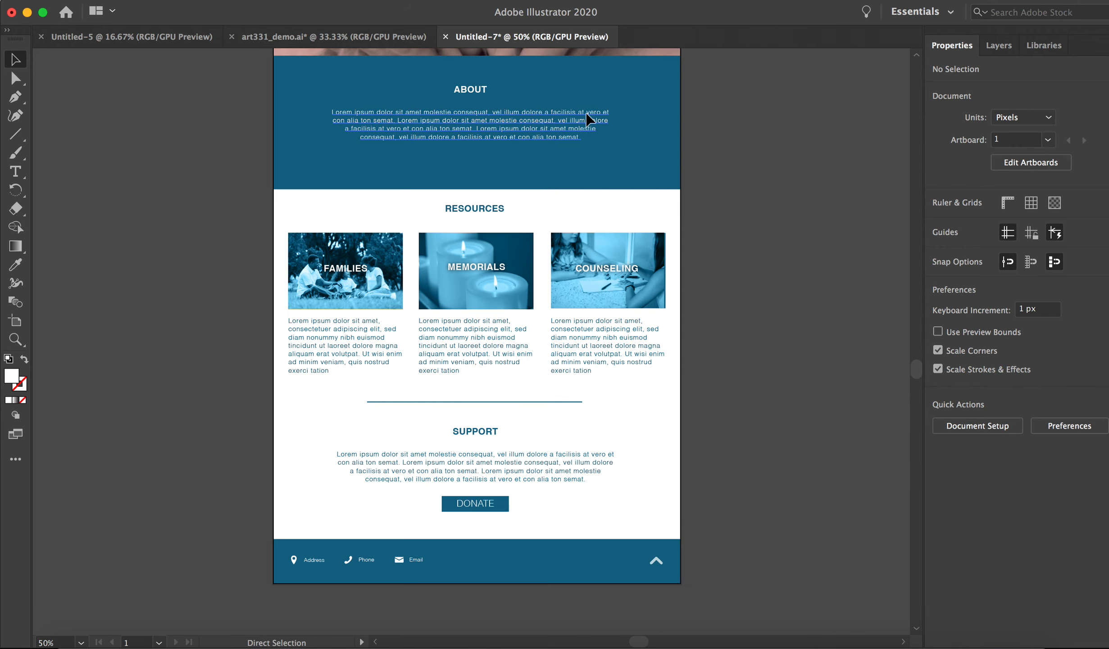
scroll(785, 166, up, 1)
scroll(788, 166, up, 4)
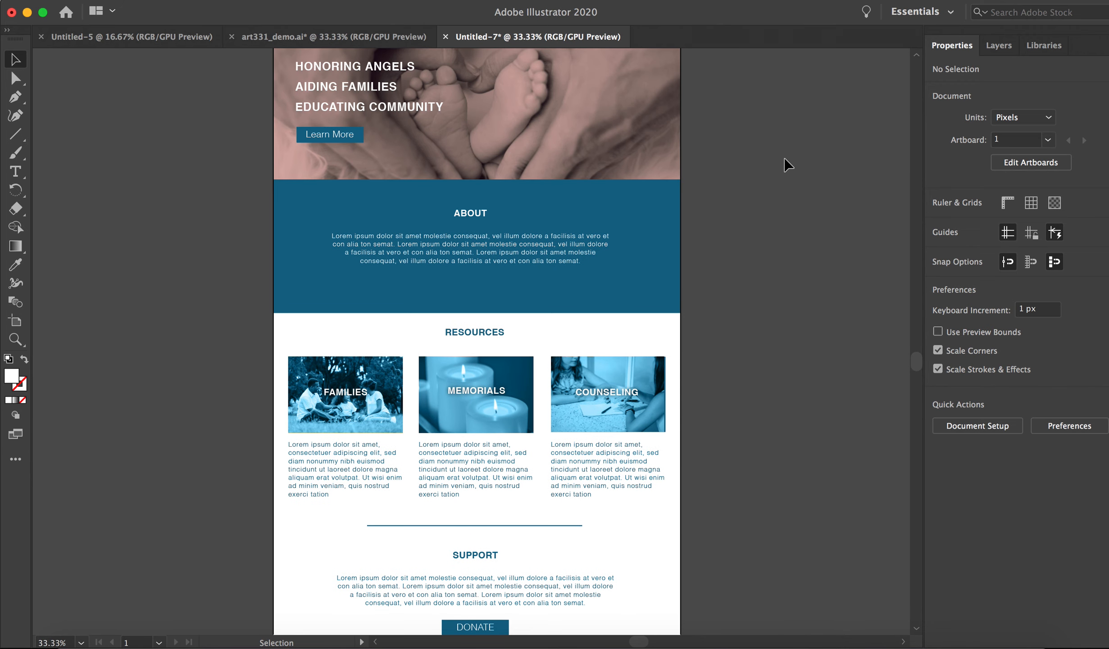
scroll(786, 165, up, 2)
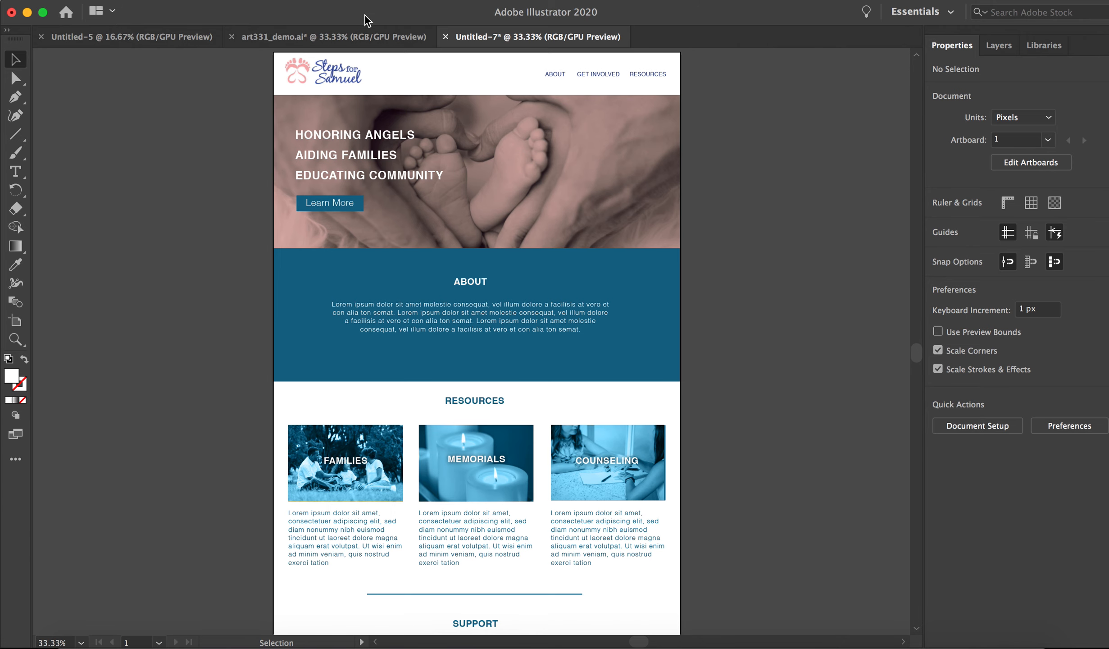
Show the rulers in the document window.
click(360, 1)
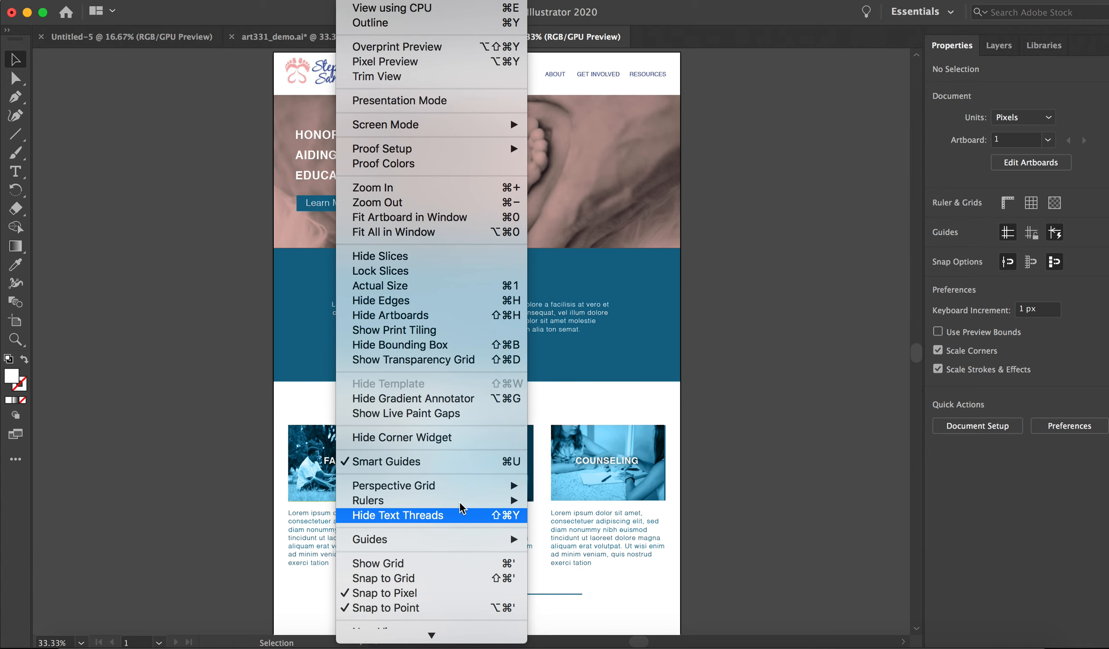
mouse_move(463, 502)
click(563, 501)
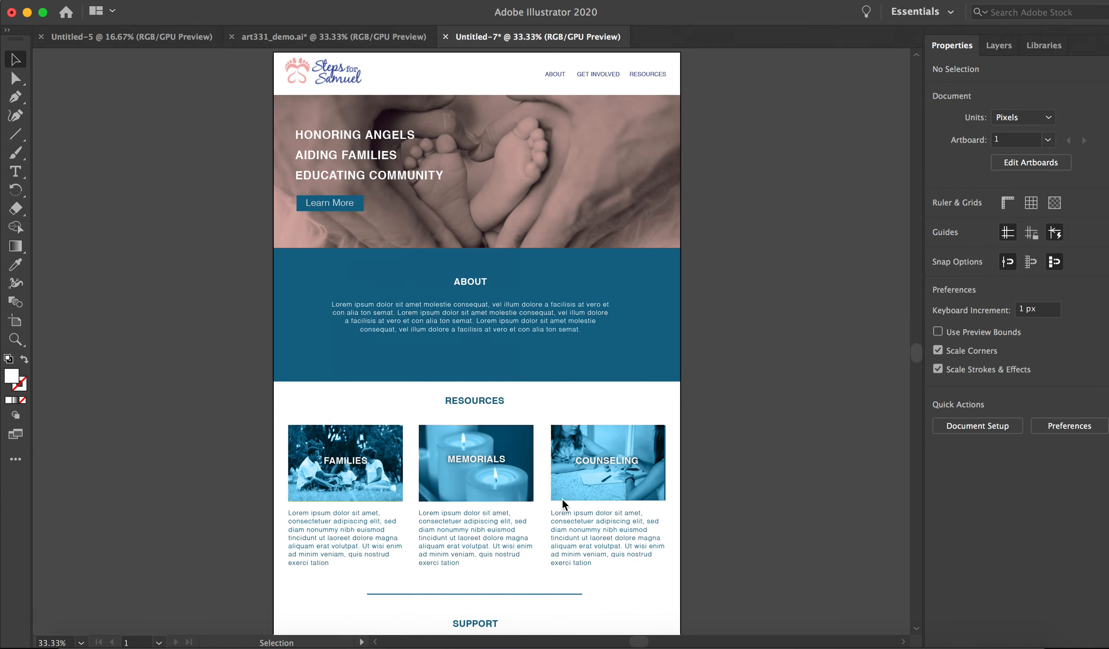
Place vertical guides along the outer edges of the Families and Counseling photos, the second one at X 986 px.
scroll(289, 136, up, 1)
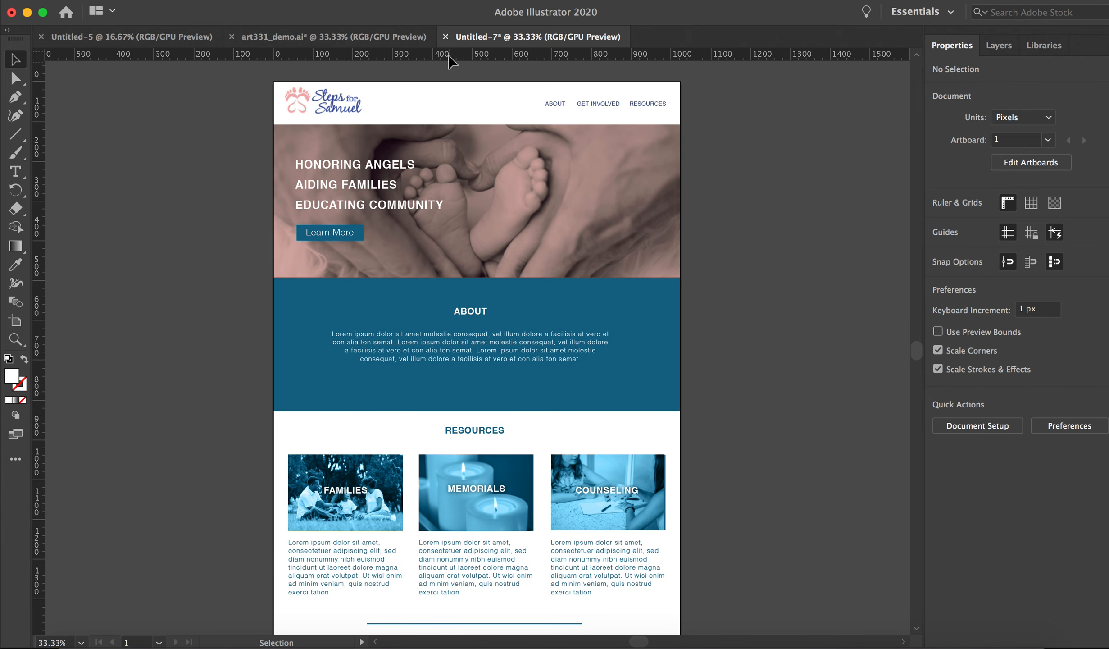
drag(40, 102, 288, 136)
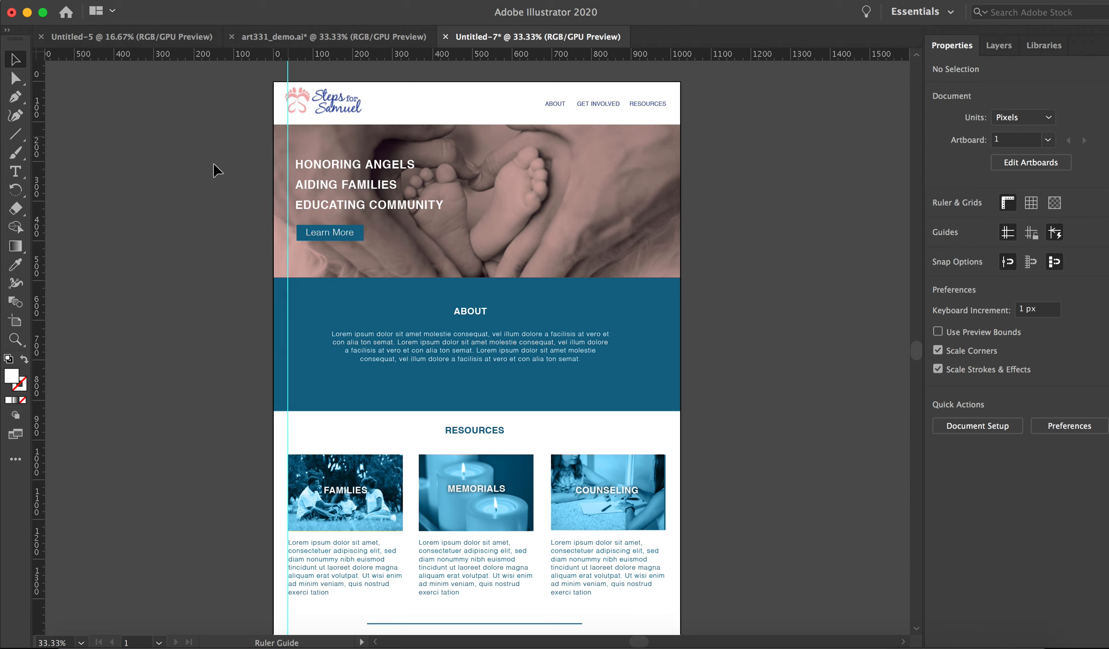
drag(607, 239, 666, 244)
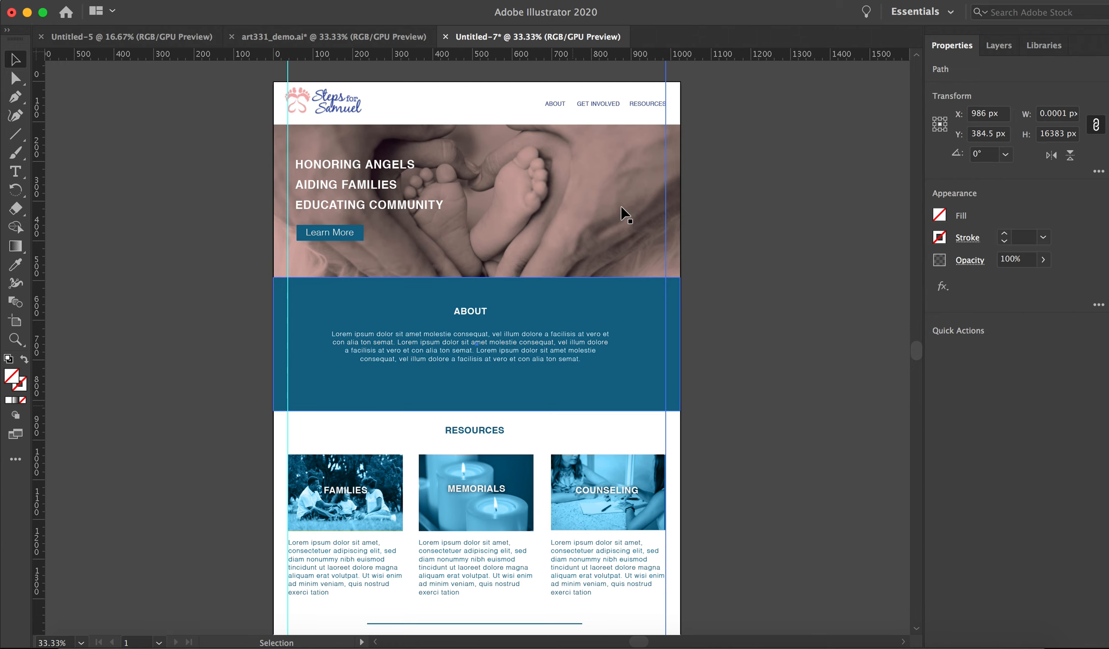
Examine how the logo, navigation, Resources columns and footer line up with the two vertical margin guides.
scroll(722, 185, down, 3)
scroll(722, 185, down, 2)
scroll(722, 186, up, 5)
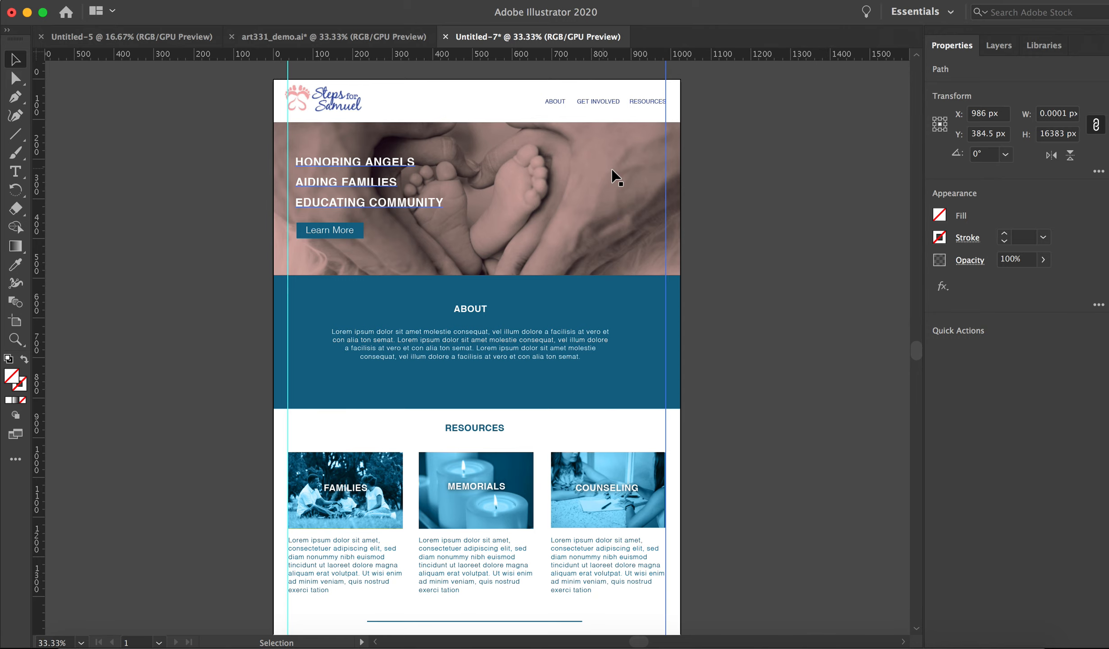
scroll(671, 185, down, 5)
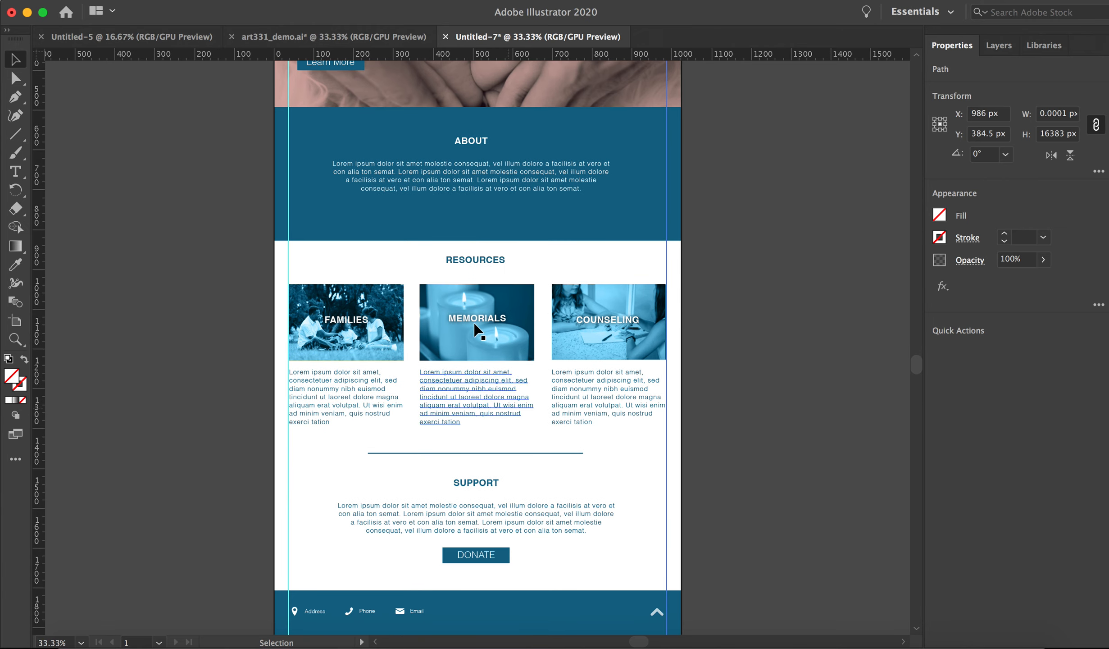
scroll(556, 313, up, 1)
scroll(554, 308, up, 2)
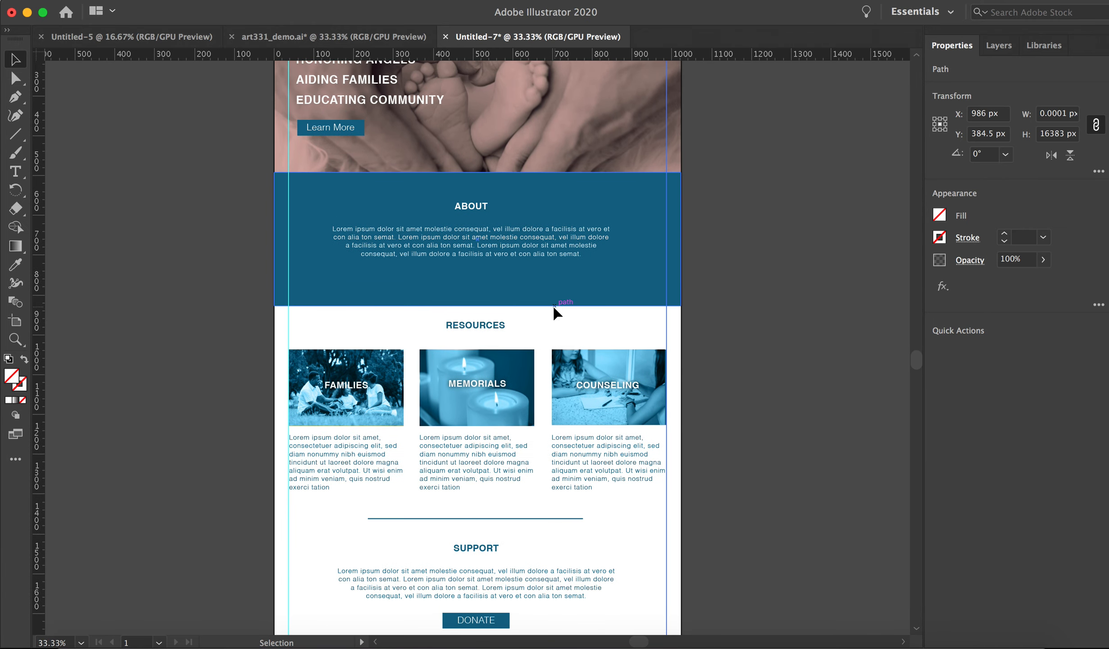
scroll(554, 307, up, 8)
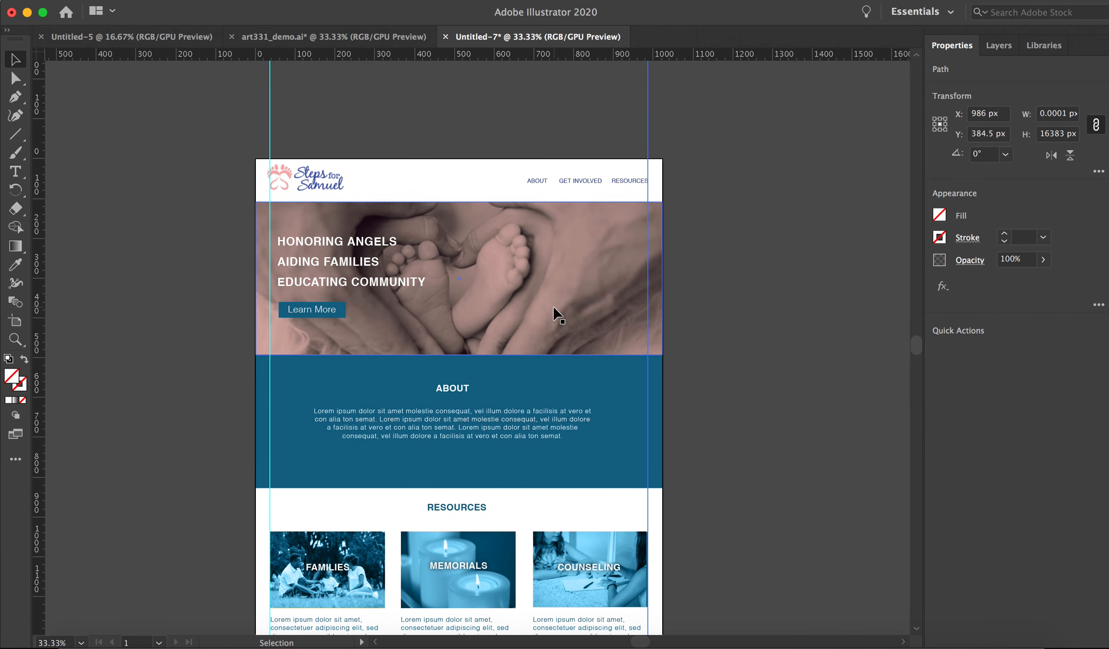
scroll(557, 314, up, 11)
scroll(557, 314, down, 8)
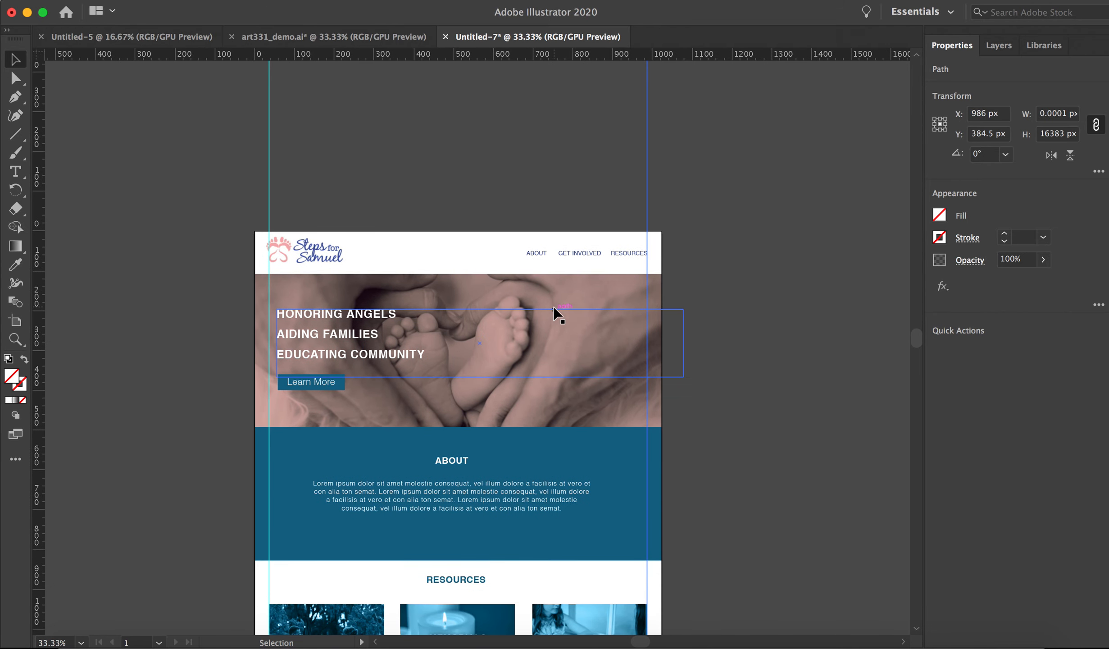
scroll(554, 314, down, 4)
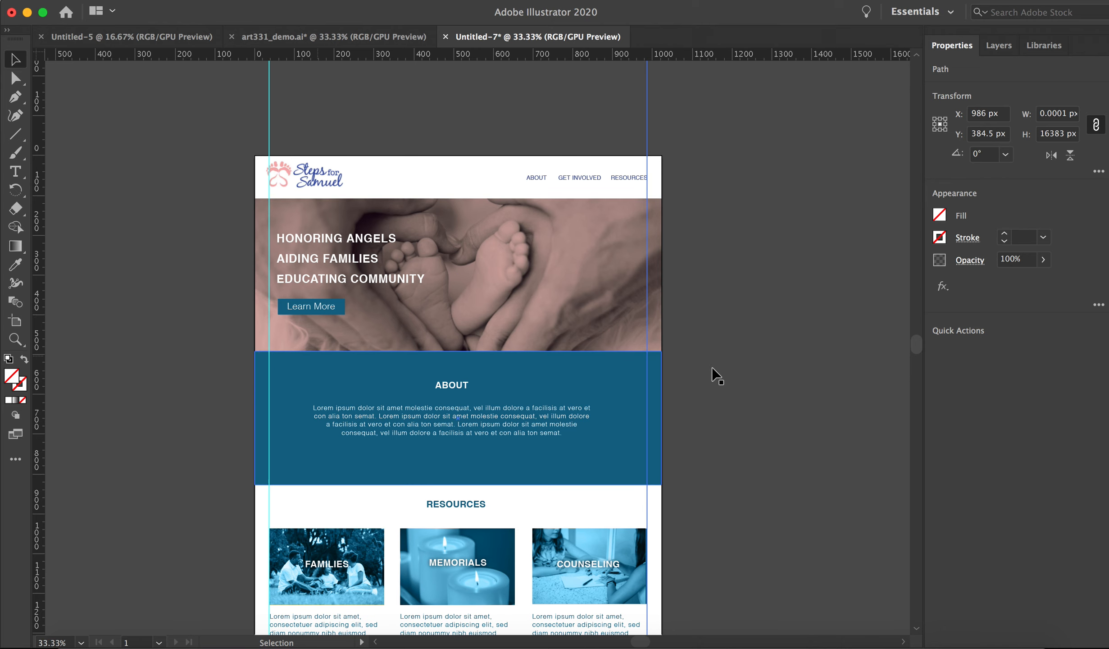
scroll(565, 441, down, 10)
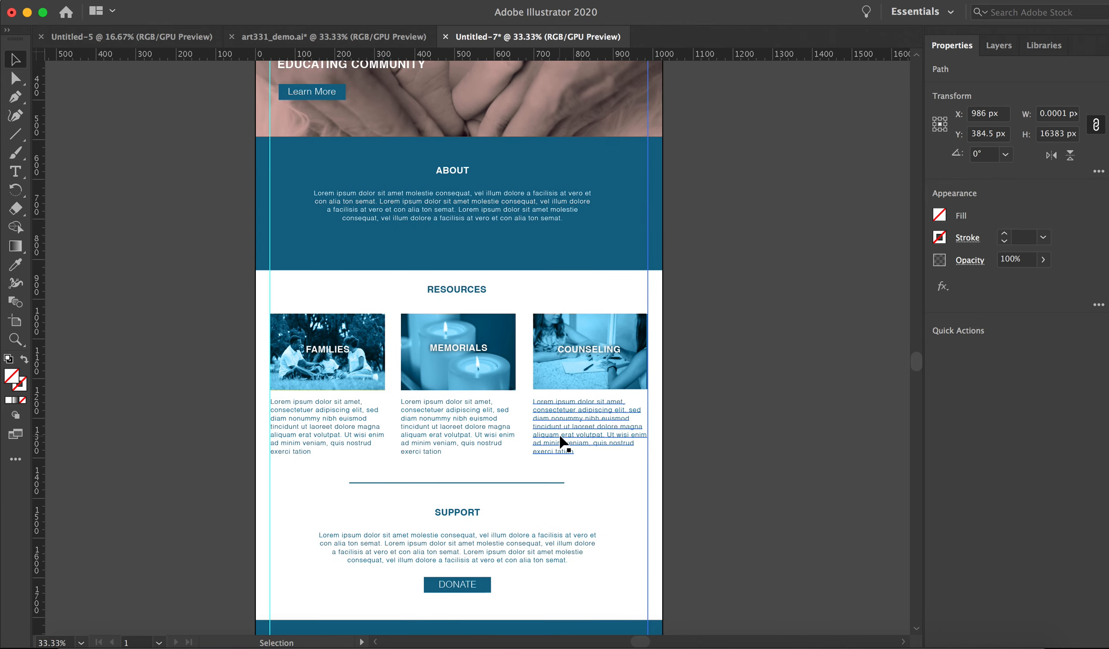
scroll(561, 440, down, 5)
scroll(563, 442, up, 4)
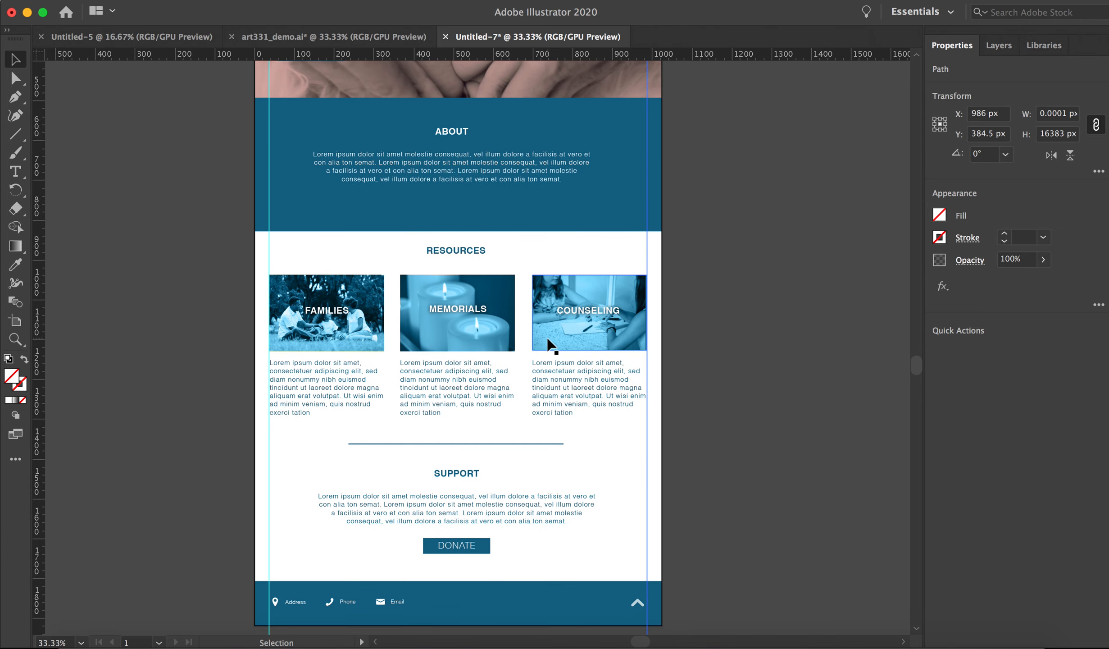
scroll(551, 345, up, 9)
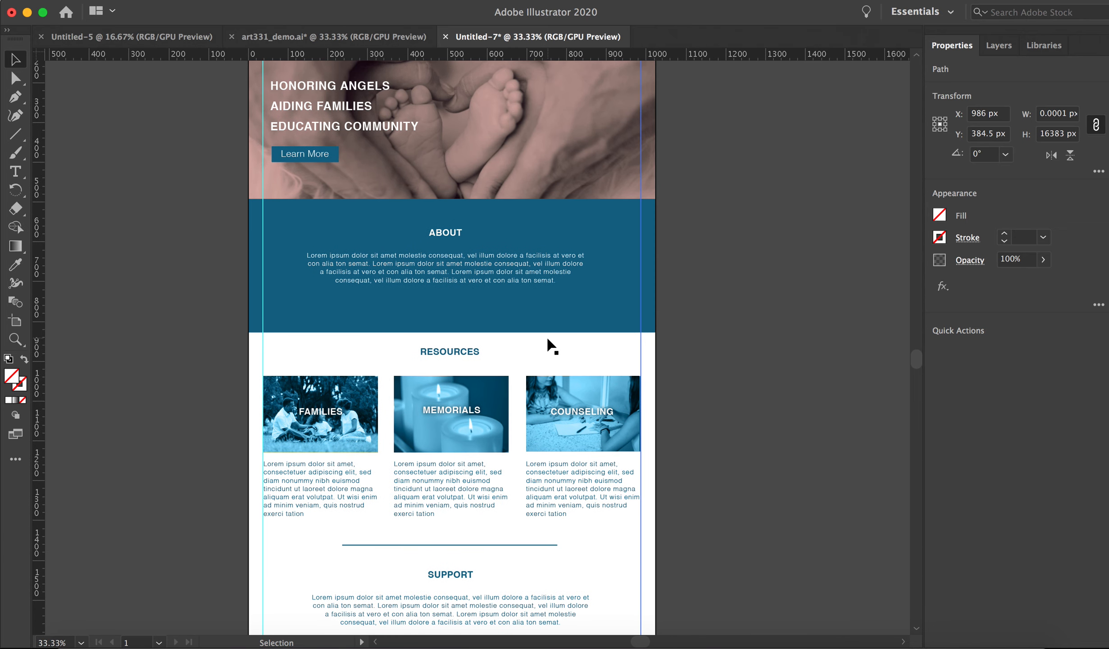